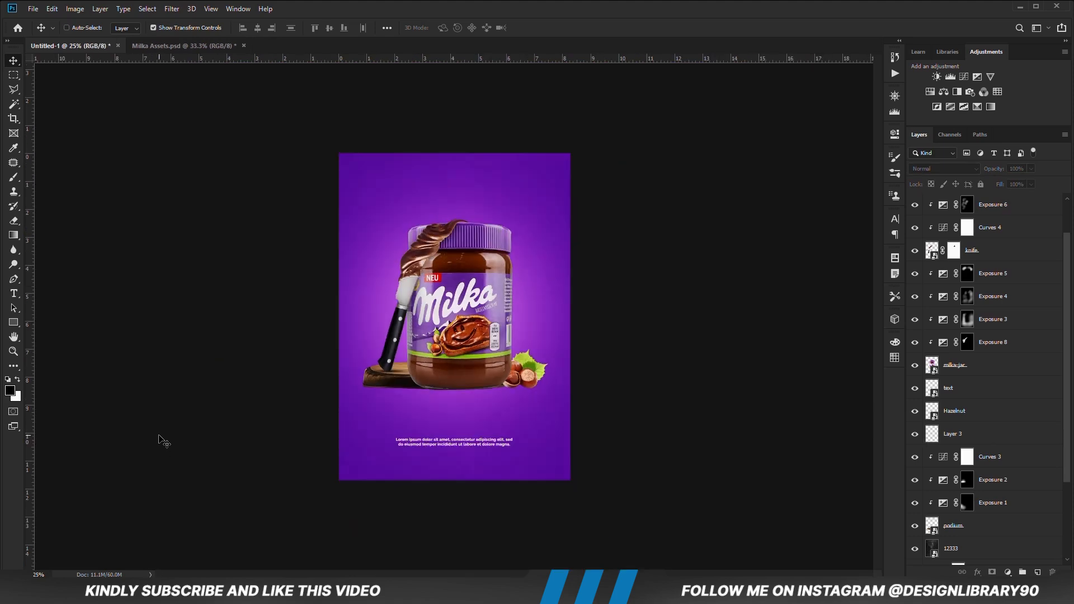
Add a clipped Exposure adjustment directly above the Hazelnut layer and invert its mask to black.
click(1007, 572)
click(1005, 432)
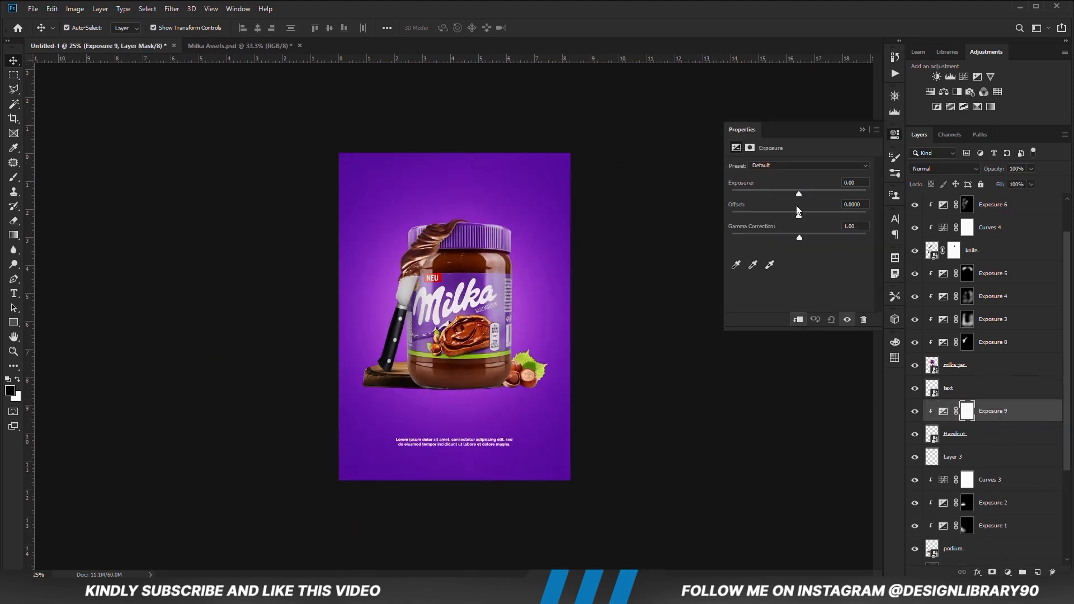
click(862, 129)
key(ctrl+i)
Set a soft round brush to 500 px at 19% opacity and paint shading onto the Exposure mask over the lower hazelnuts.
key(b)
right_click(510, 396)
click(500, 413)
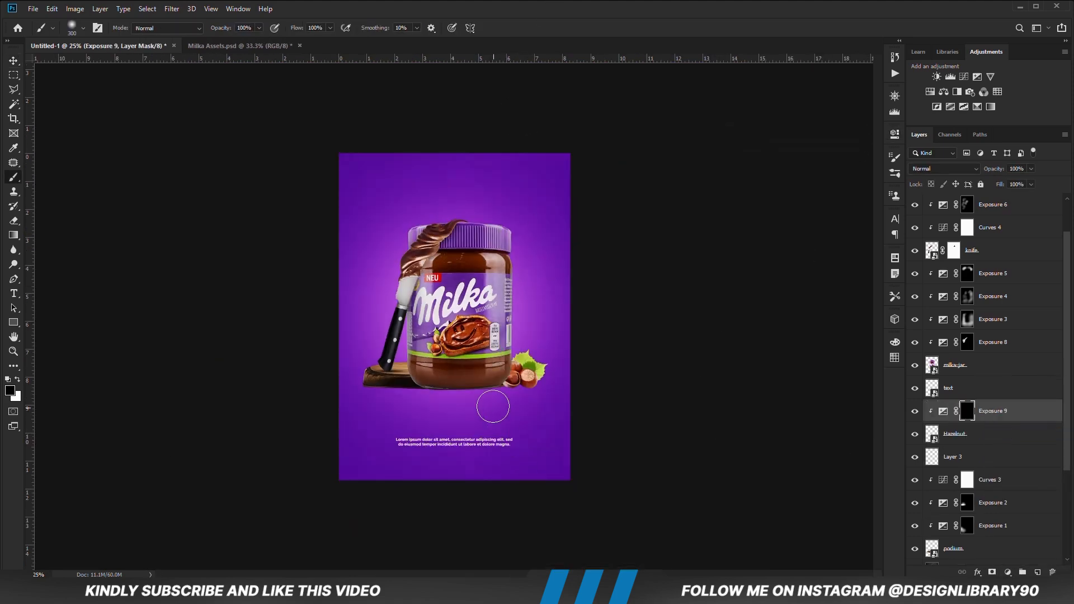
click(259, 28)
drag(259, 38, 214, 38)
click(474, 3)
key(bracketright)
key(bracketright)
key(bracketright)
key(bracketright)
key(bracketright)
key(bracketright)
key(bracketleft)
key(bracketleft)
key(bracketleft)
key(bracketleft)
drag(543, 402, 492, 390)
Add a second clipped Exposure adjustment above the hazelnuts' first one and invert its mask.
click(1007, 572)
click(875, 439)
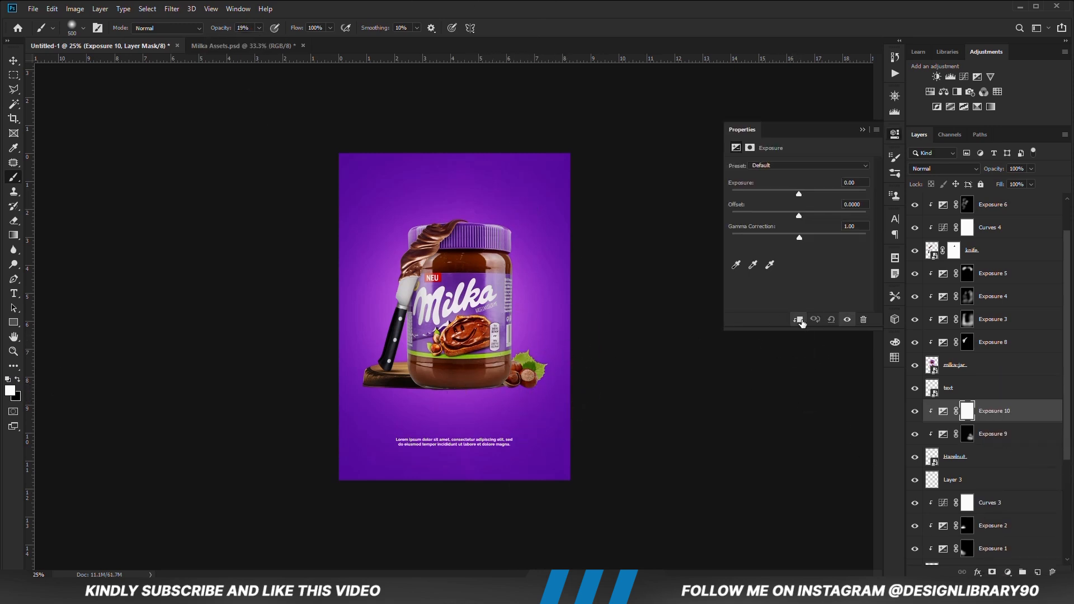
key(ctrl+i)
Add a third clipped darkening Exposure adjustment for the hazelnuts, invert its mask, and paint shadow along their base.
click(1007, 572)
click(1007, 440)
key(ctrl+i)
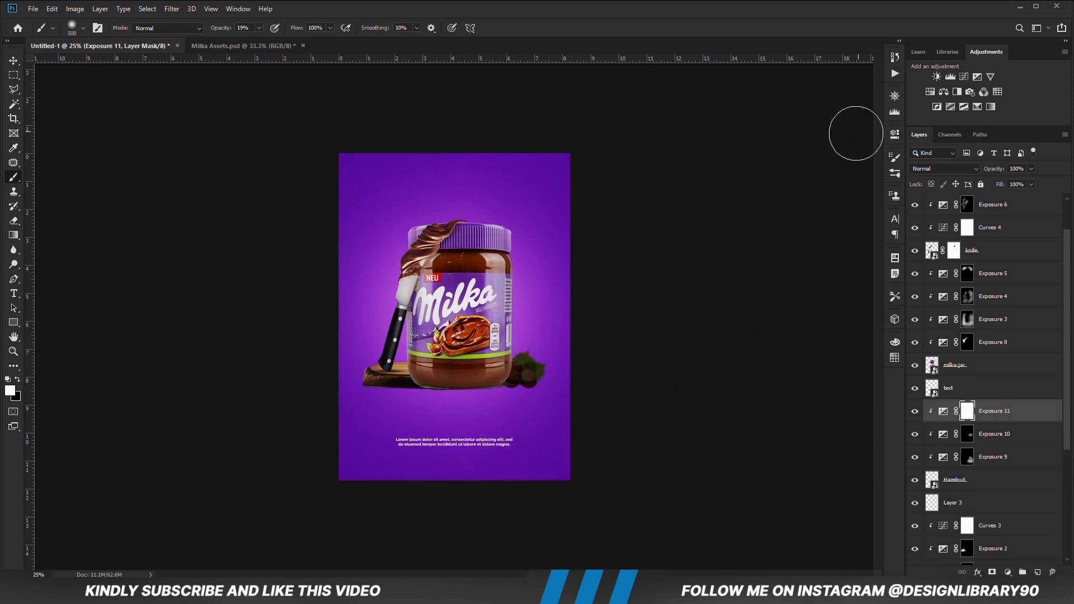
drag(506, 403, 537, 407)
key(v)
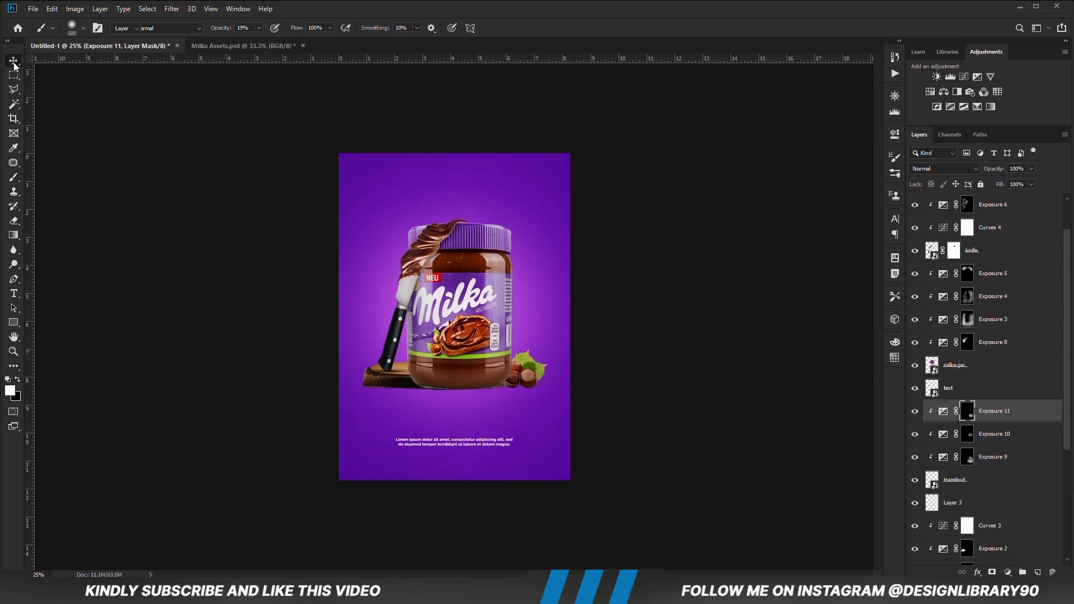
click(175, 330)
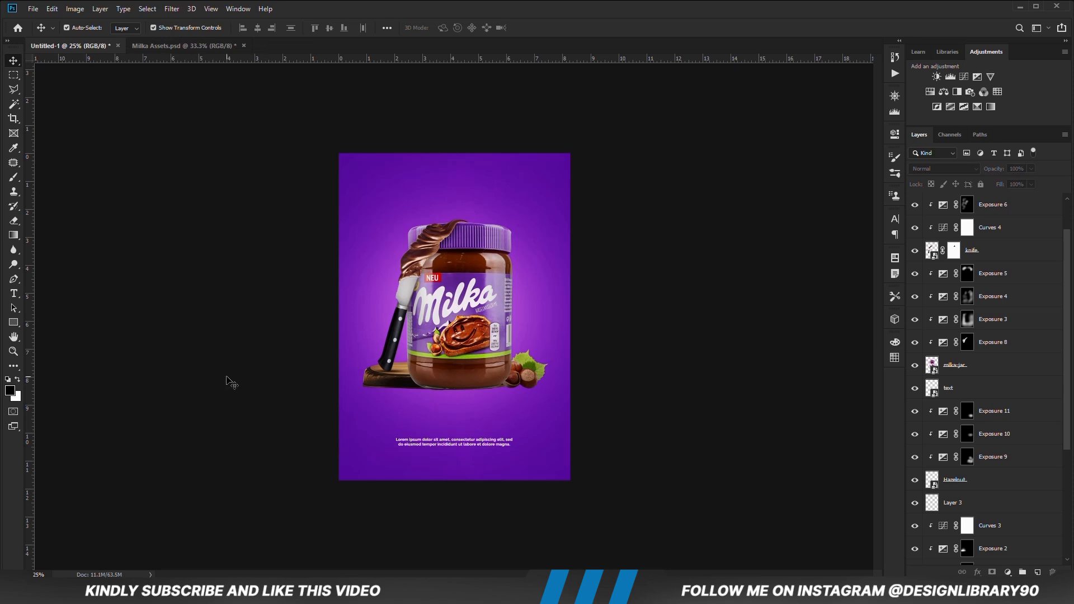
Add a Solid Color fill layer above Layer 2 with the copied hex colour 290144 and set its opacity to 79%.
scroll(975, 463, down, 3)
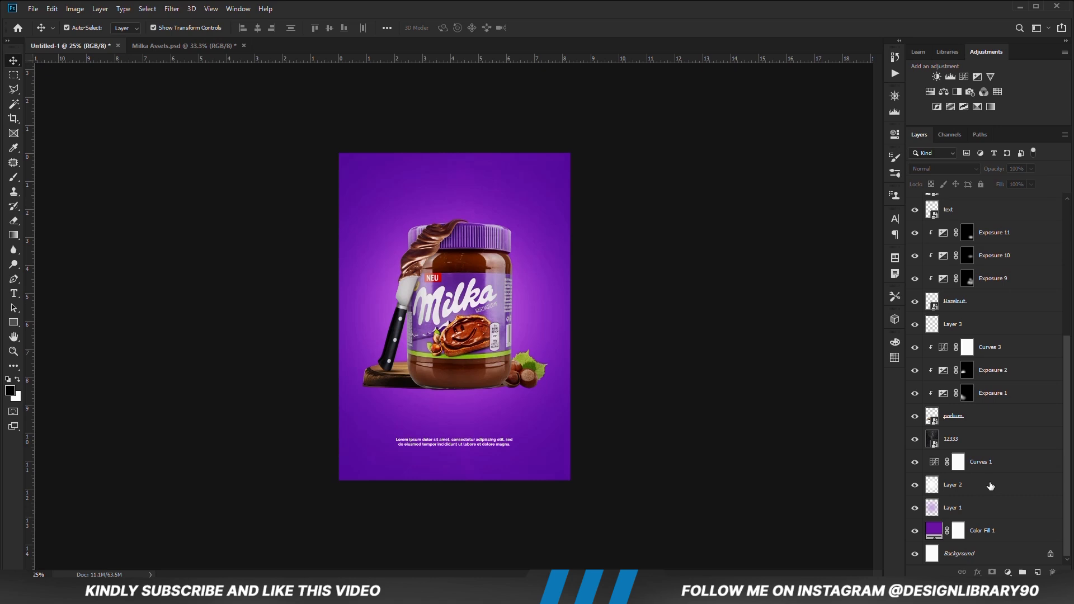
click(976, 486)
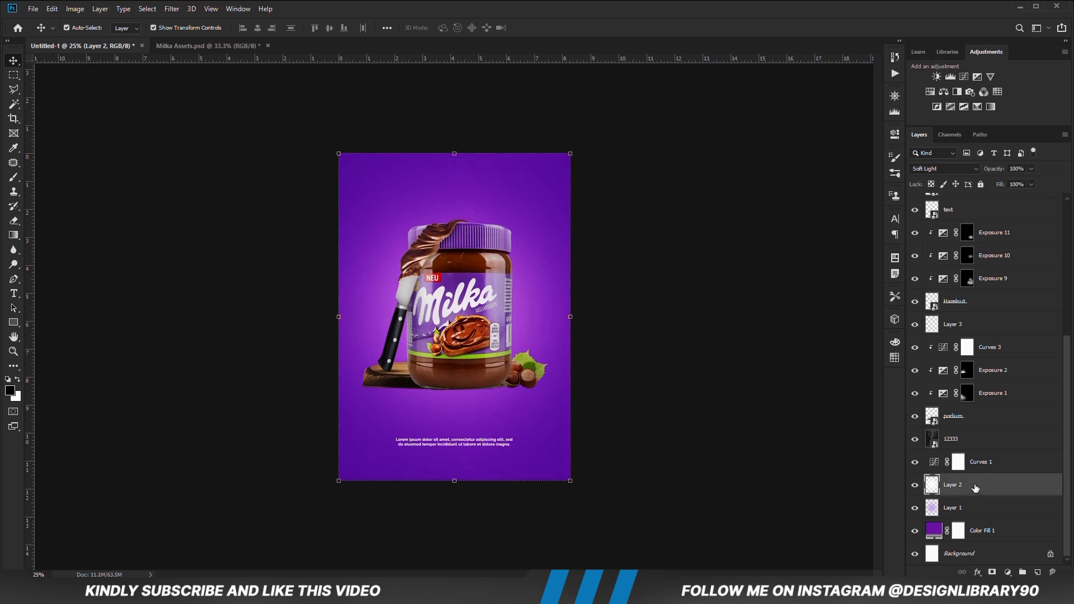
click(1007, 572)
click(1012, 380)
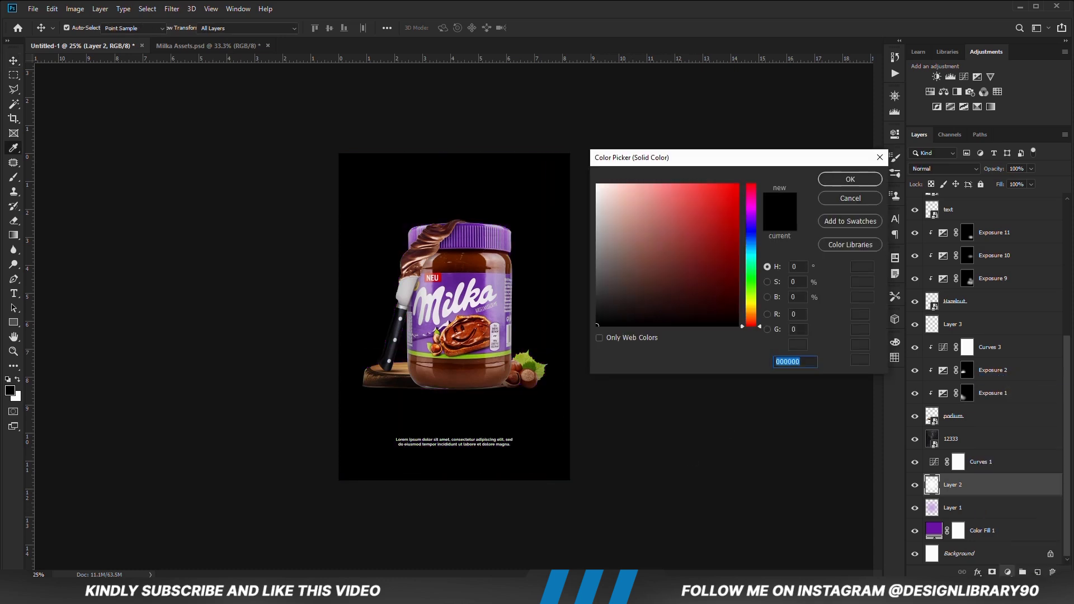
key(alt+Tab)
double_click(445, 230)
right_click(443, 230)
click(464, 266)
key(alt+Tab)
right_click(781, 366)
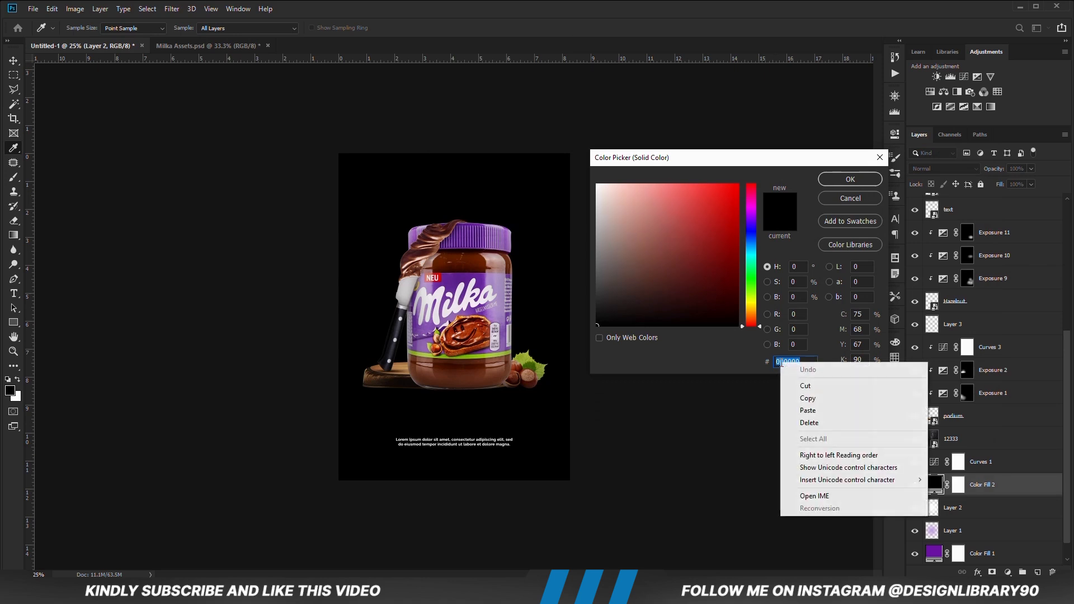
click(797, 408)
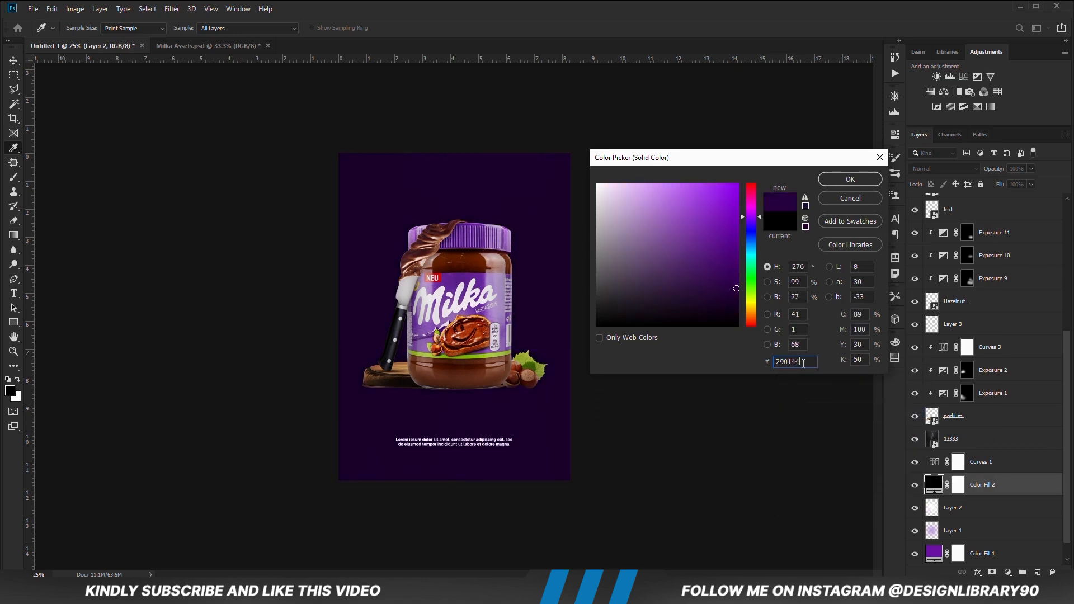
click(851, 179)
drag(1023, 179, 1019, 179)
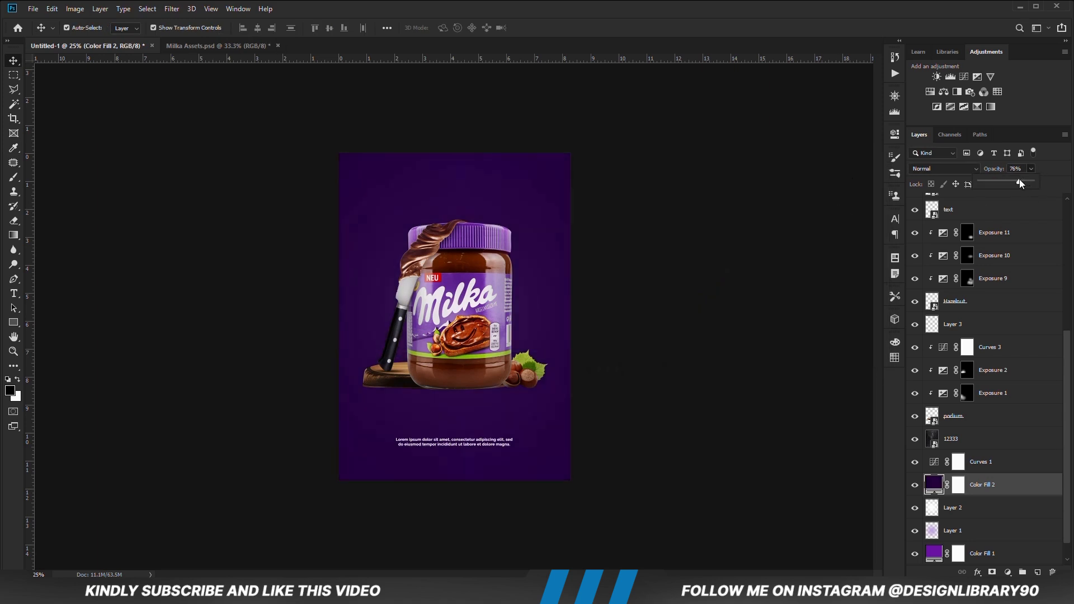
Draw a black Foreground to Transparent linear gradient down the Color Fill 2 mask, from above the poster to just above the caption text.
click(958, 486)
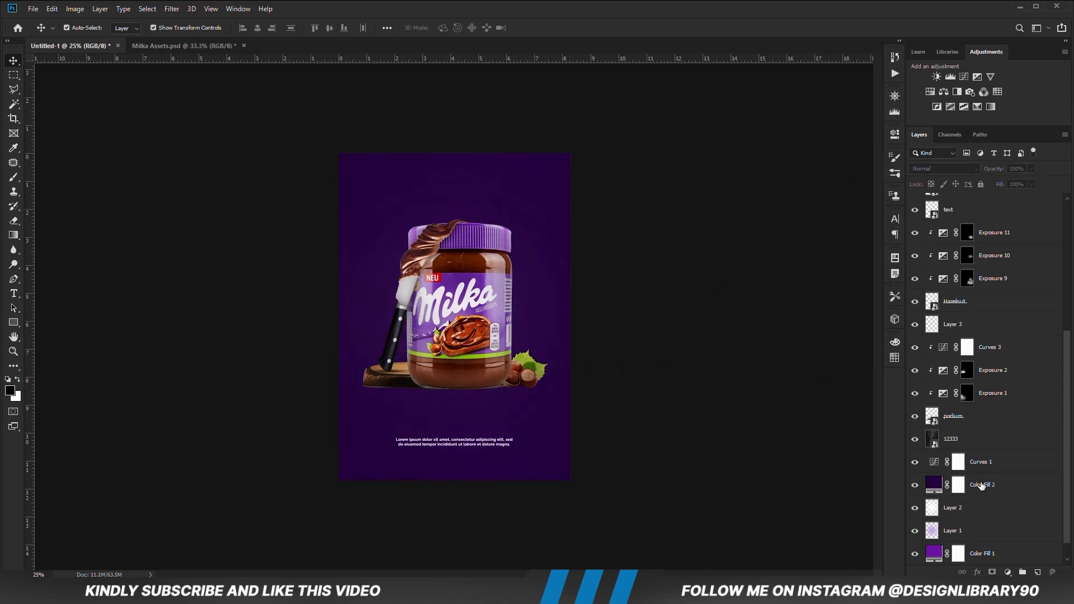
right_click(13, 235)
click(42, 237)
key(x)
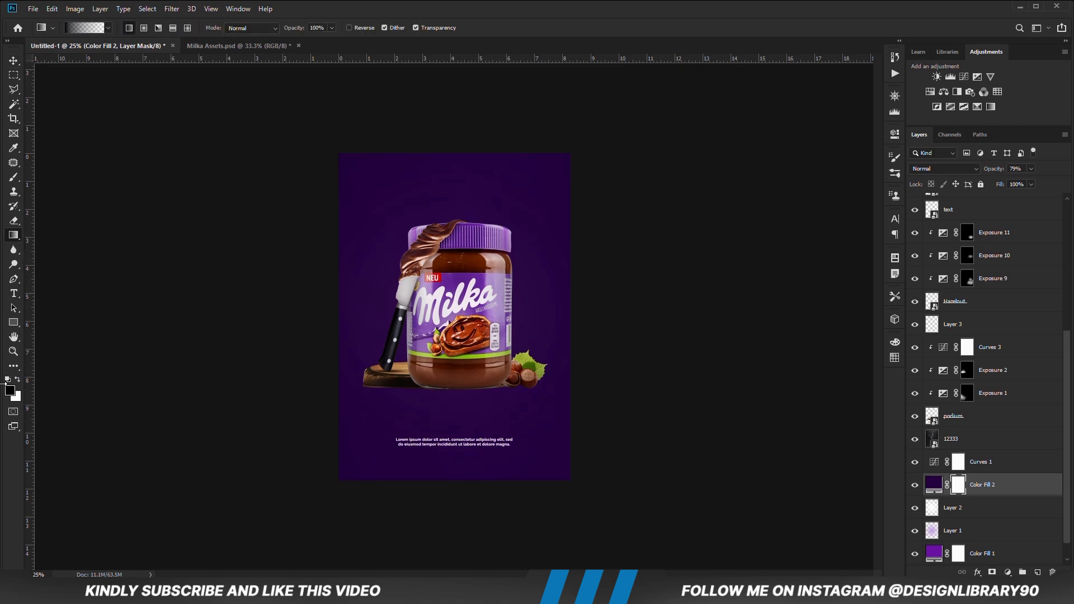
click(95, 29)
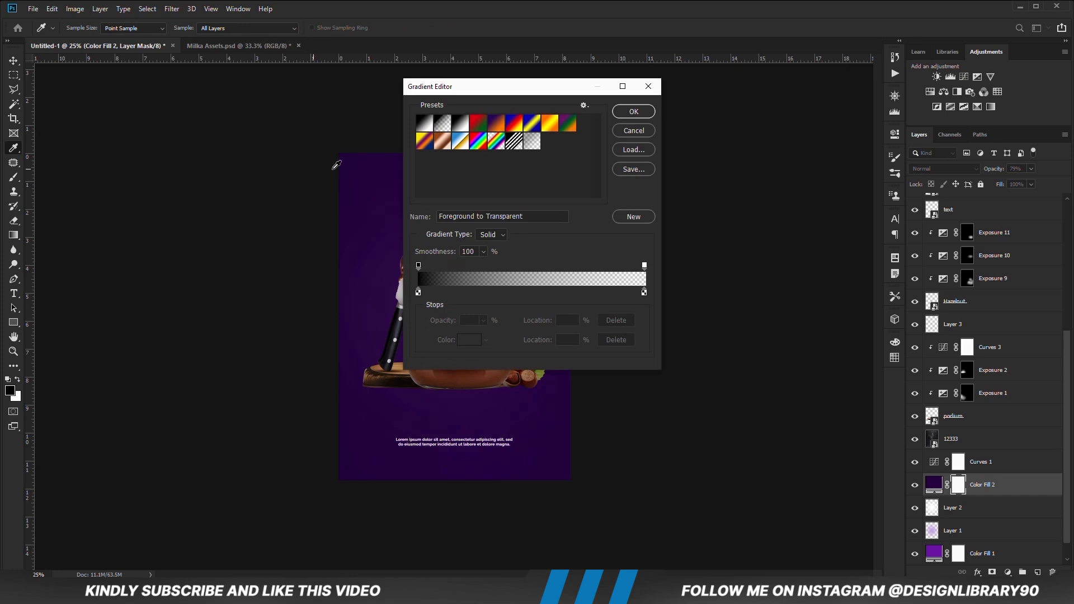
click(533, 215)
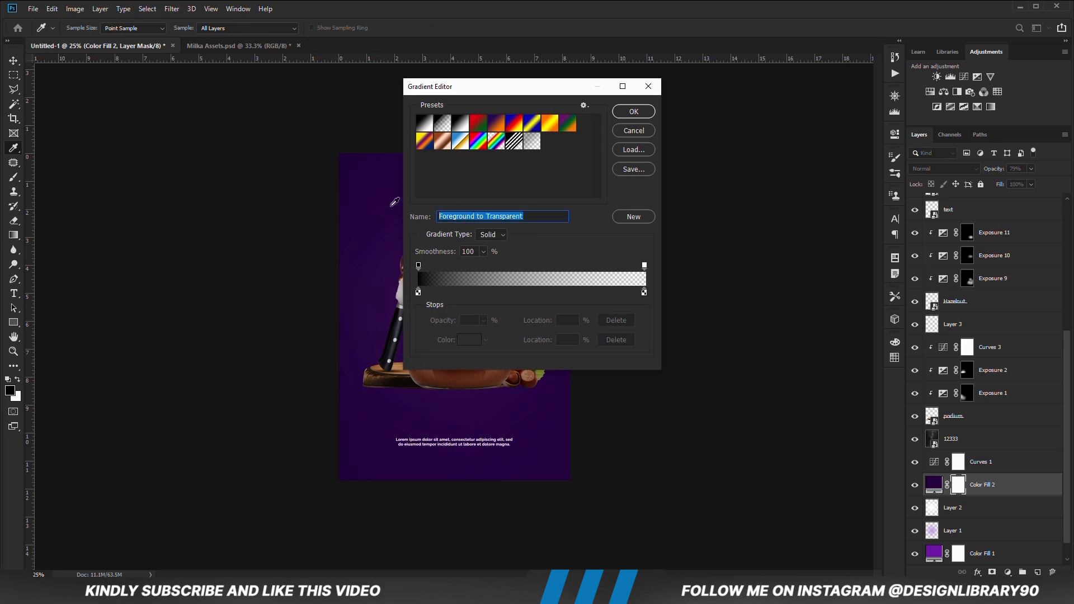
click(633, 114)
drag(454, 131, 448, 427)
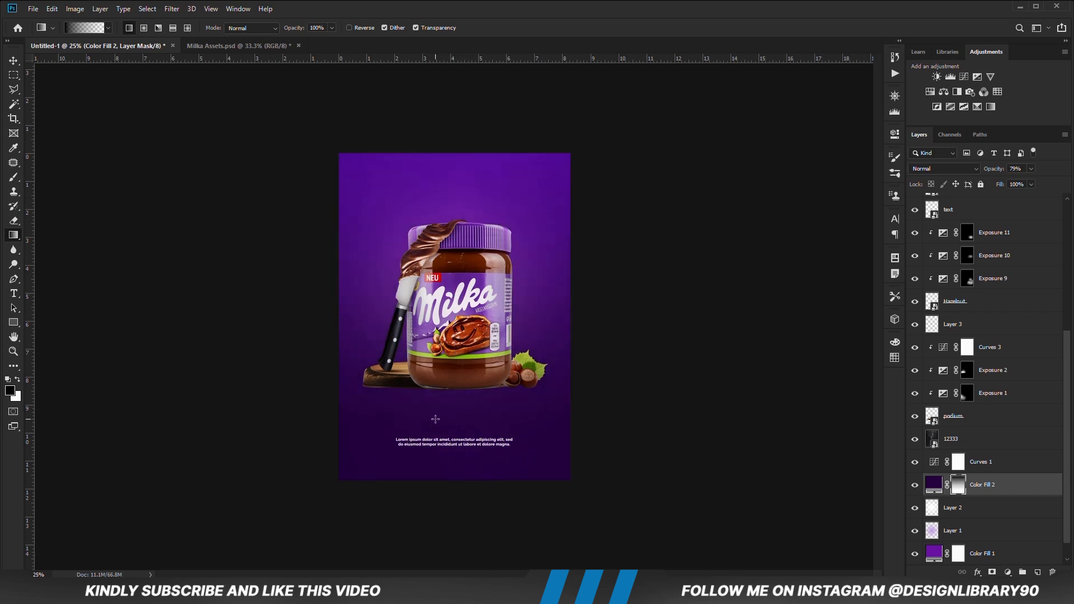
click(14, 62)
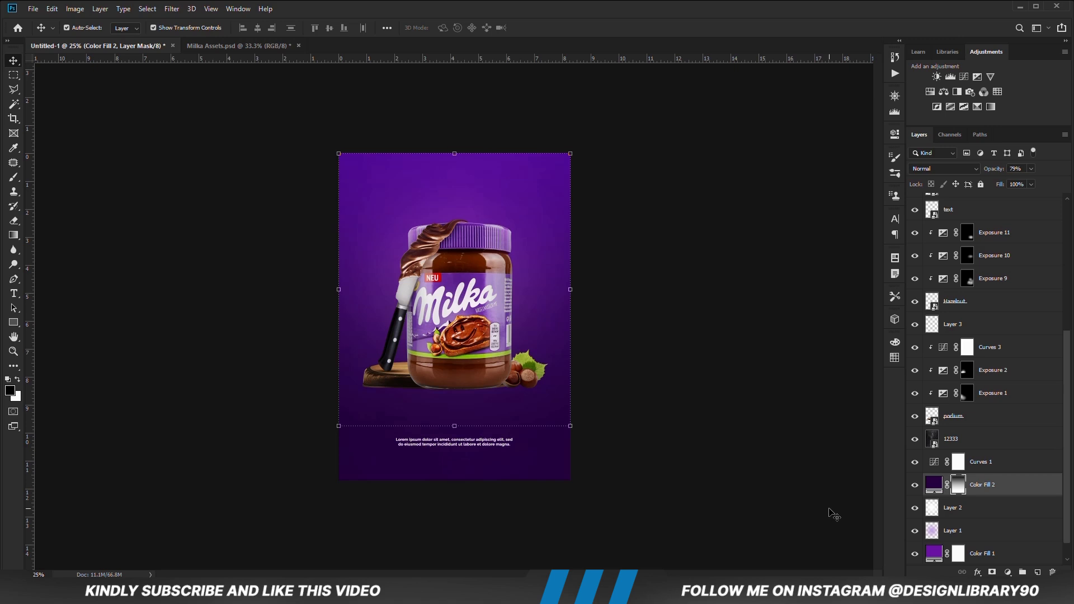
Flatten the soft brush tip, set it to 800 px at 16% opacity, and paint black on the Color Fill 2 mask under the jar.
click(14, 176)
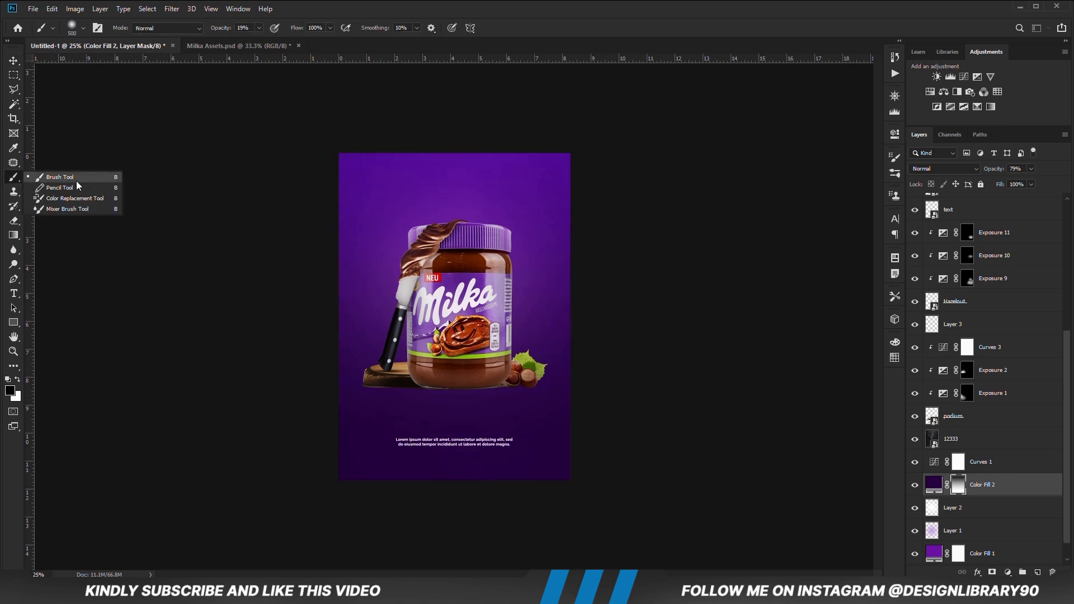
click(56, 173)
right_click(431, 377)
drag(462, 419, 462, 411)
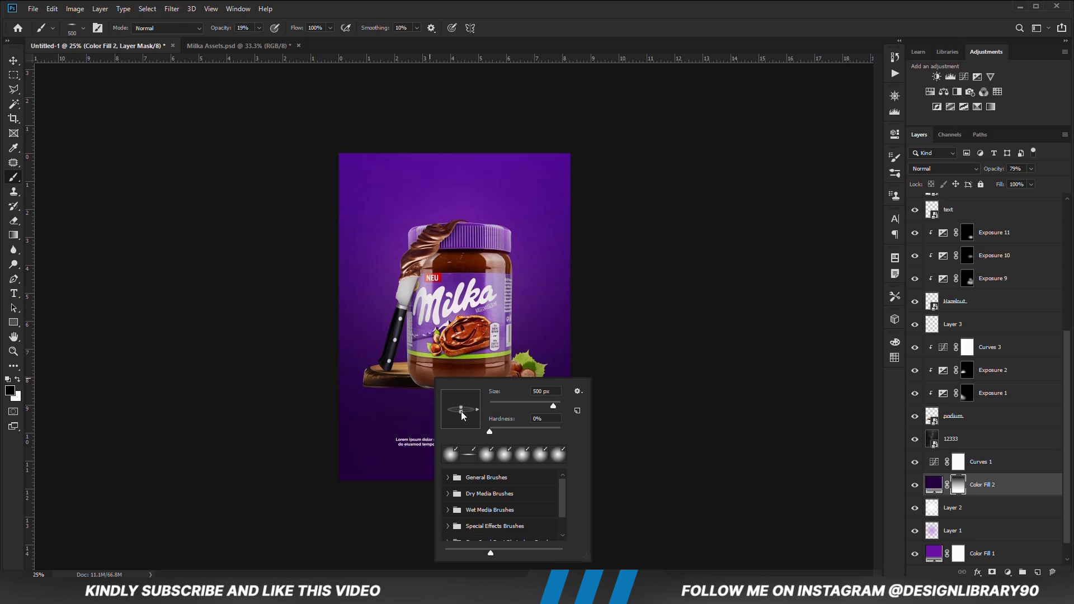
click(482, 2)
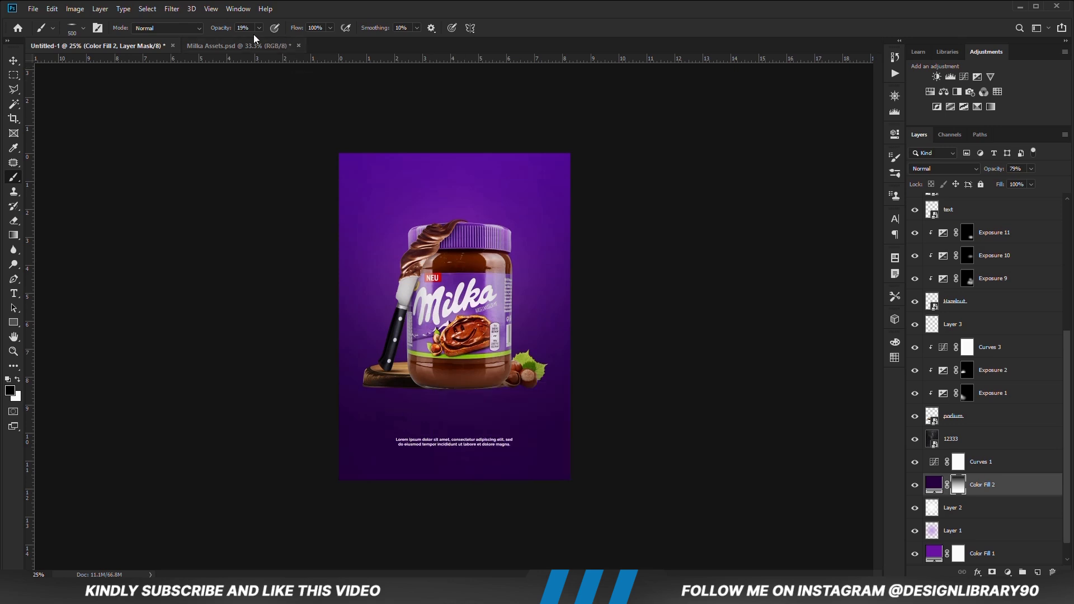
click(259, 28)
drag(259, 42, 257, 41)
key(bracketright)
key(bracketright)
key(bracketright)
click(449, 387)
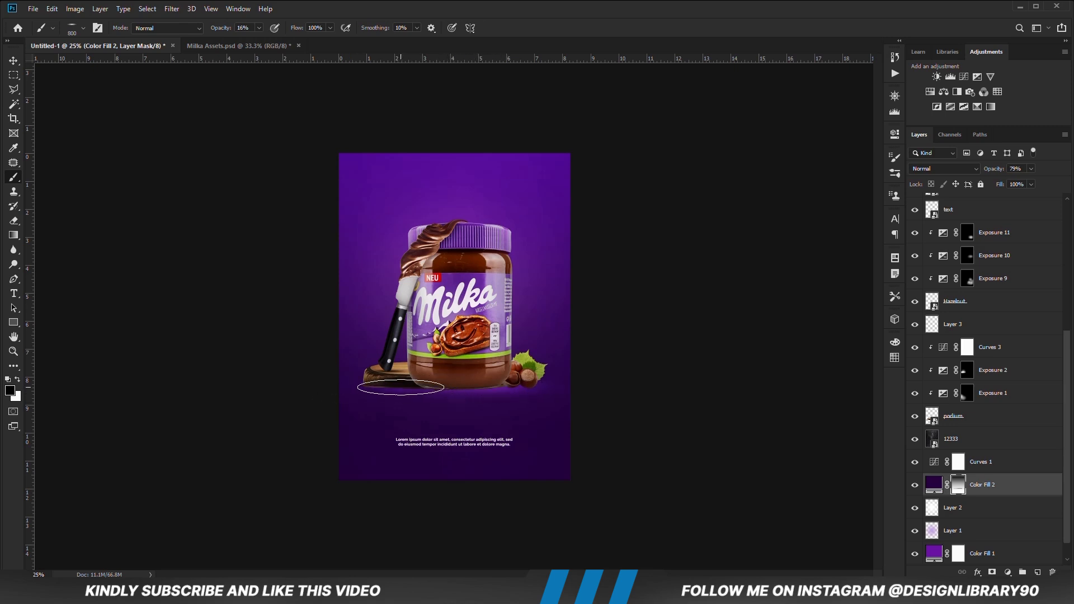
Flatten the brush tip further and reduce it to 400 px for refining the glow line under the jar.
right_click(454, 416)
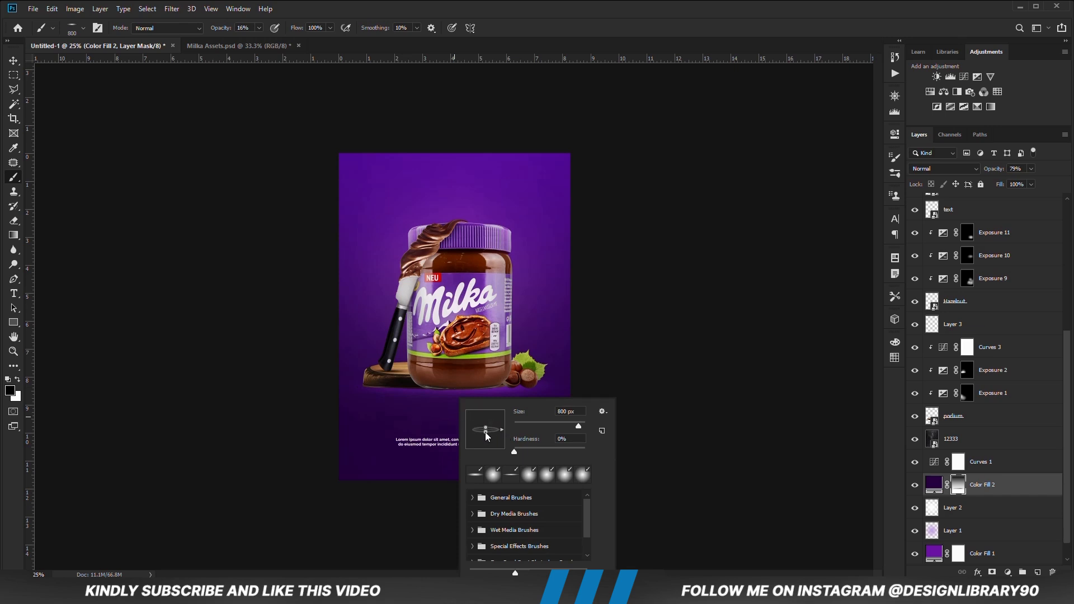
key(Return)
key(bracketright)
key(bracketright)
key(bracketright)
key(bracketleft)
key(bracketleft)
key(bracketleft)
key(bracketleft)
key(bracketleft)
key(bracketleft)
key(bracketleft)
key(bracketleft)
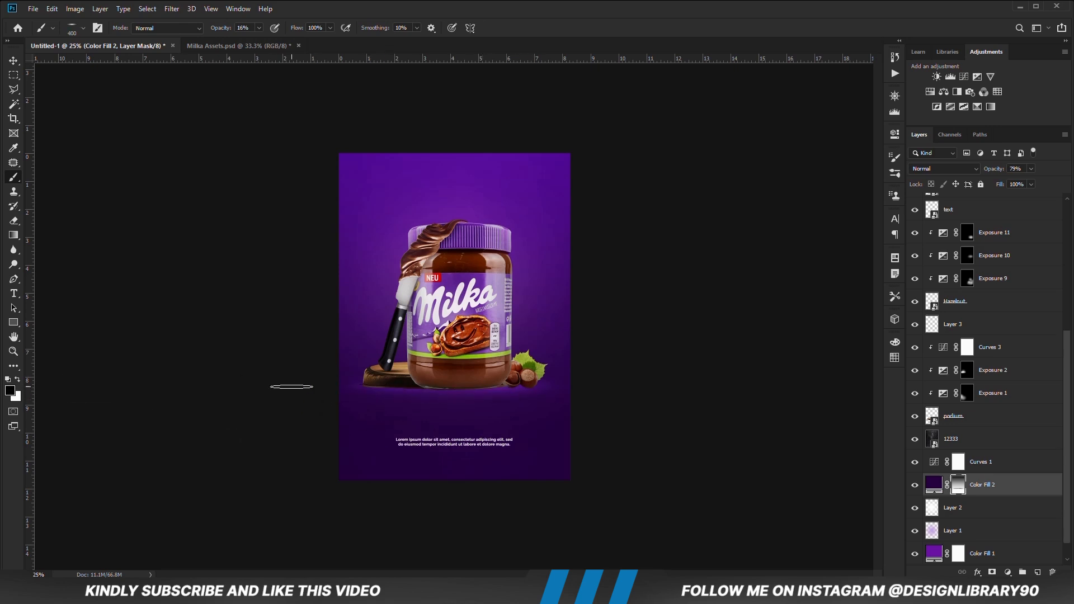
Enlarge the flattened brush to 1000 px and lower its opacity to 6% for soft touch-ups on the Color Fill 2 mask.
key(x)
key(x)
key(x)
right_click(448, 430)
click(447, 191)
key(bracketright)
key(bracketright)
key(bracketright)
key(bracketright)
key(bracketright)
key(bracketright)
click(259, 28)
drag(257, 43, 255, 43)
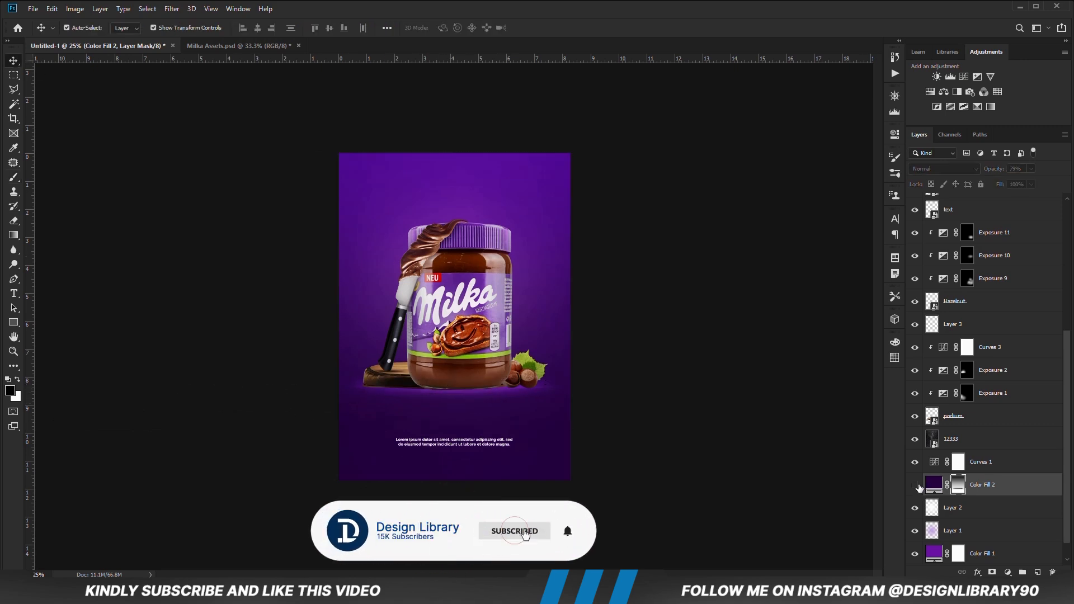
Switch the paint colour to white, enlarge the brush to 1200 px at 6% opacity, and finish the Color Fill 2 mask touch-ups.
key(x)
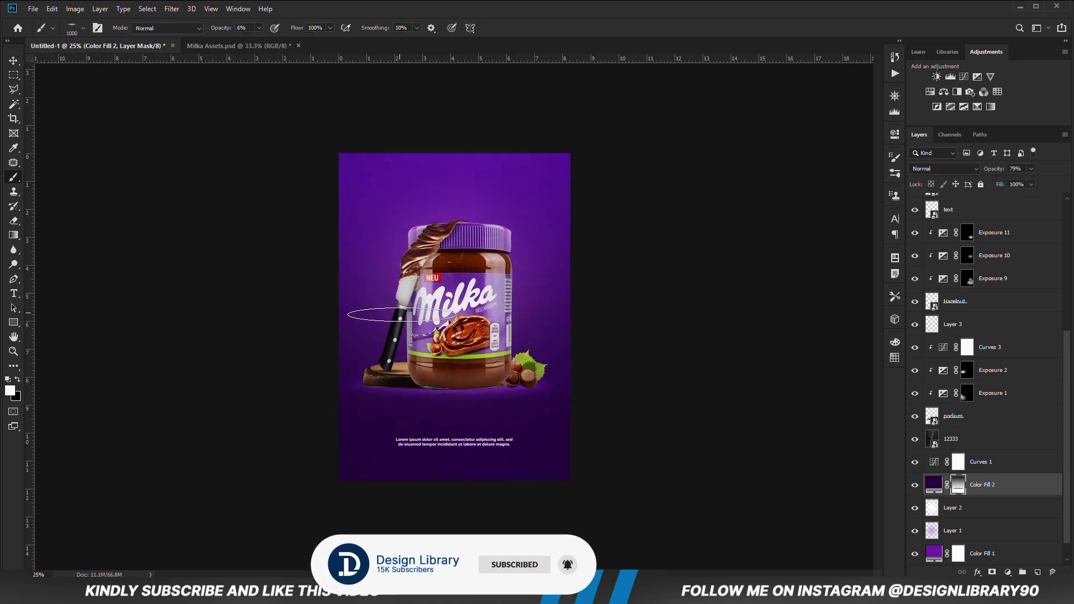
key(bracketright)
key(bracketright)
key(0)
key(6)
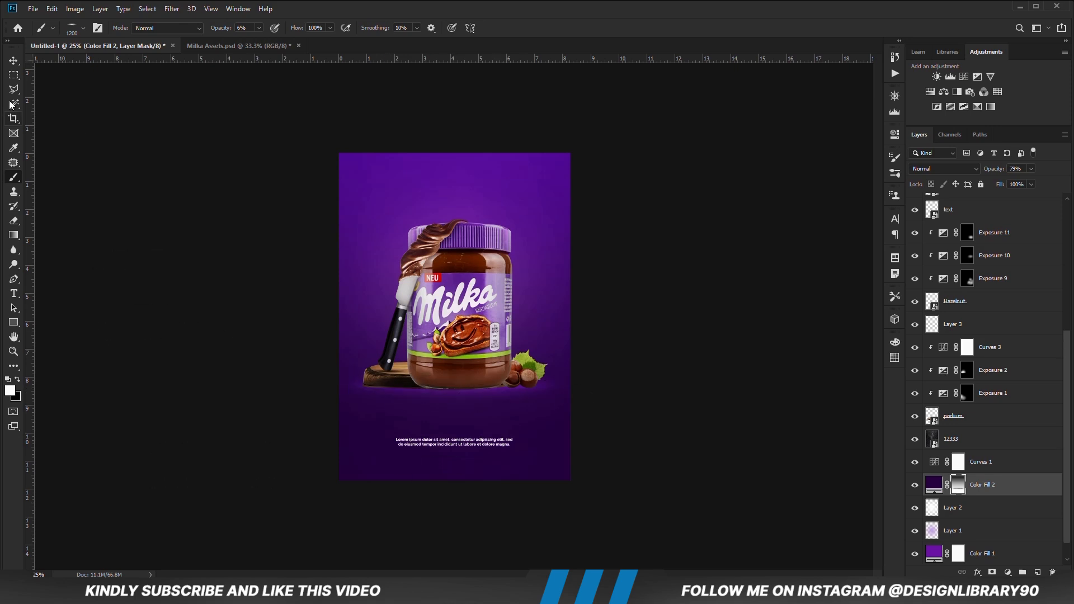
click(16, 61)
click(216, 360)
Add a clipped Exposure adjustment directly above the Hazelnut layer, lower its exposure, and invert its mask.
click(528, 378)
click(987, 302)
click(1007, 572)
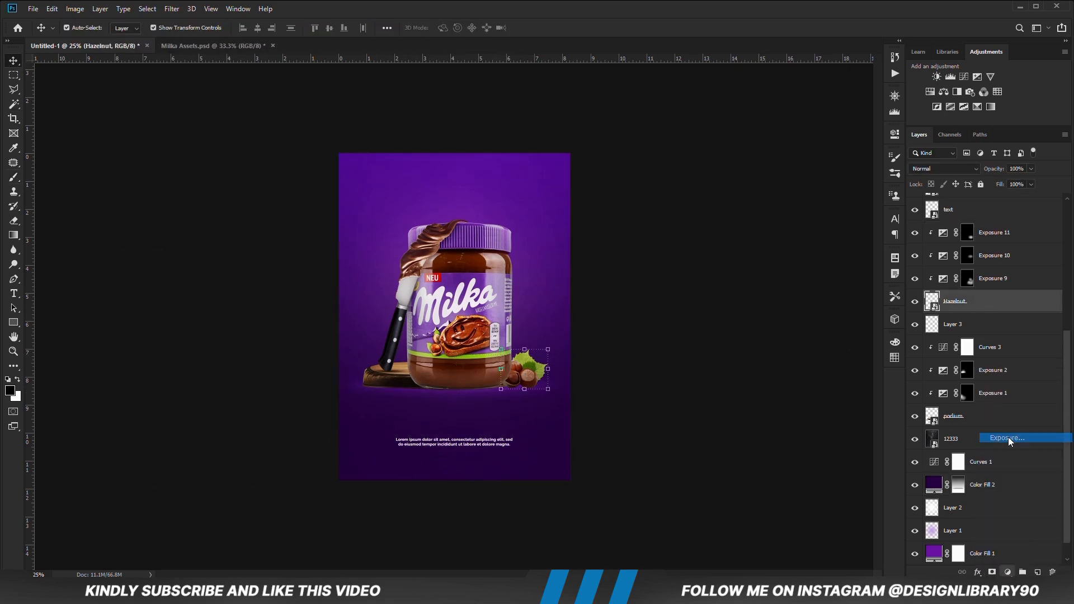
click(1010, 439)
click(778, 193)
click(868, 129)
key(ctrl+i)
Paint a shadow on the new Exposure mask with a small soft brush where the hazelnuts meet the jar's edge.
key(b)
right_click(490, 361)
click(546, 177)
key(bracketleft)
key(bracketleft)
key(bracketleft)
key(bracketleft)
key(bracketleft)
key(bracketleft)
key(bracketleft)
key(bracketleft)
key(bracketleft)
key(bracketleft)
click(500, 369)
drag(259, 28, 270, 43)
drag(497, 376, 501, 354)
Compare the hazelnuts with and without the new shadow and touch up its mask near the top of the leaves.
click(915, 302)
click(915, 302)
click(915, 302)
click(915, 302)
key(x)
click(519, 347)
key(v)
click(291, 274)
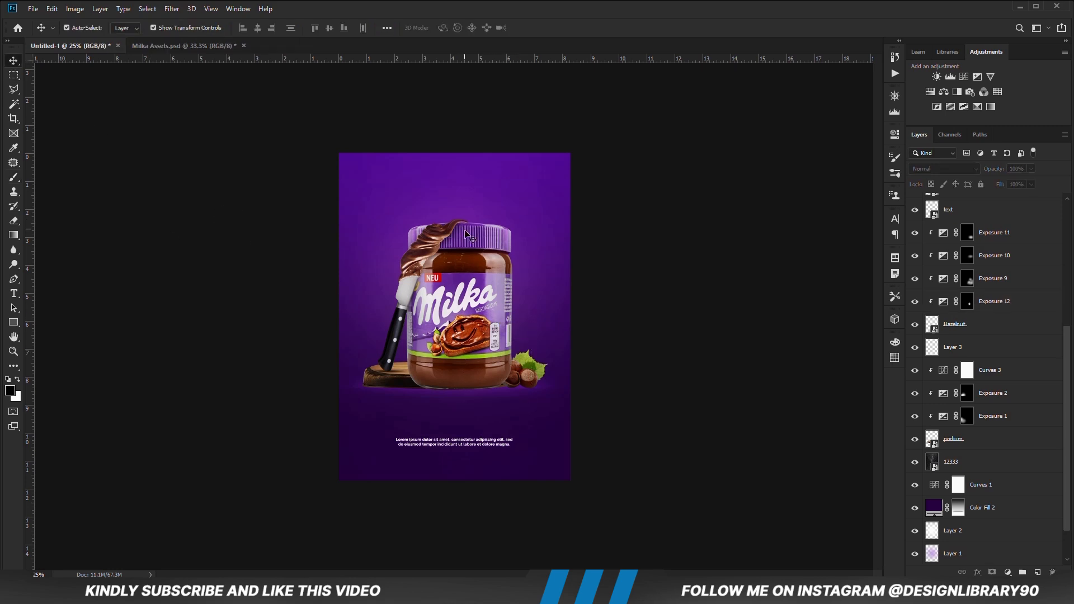
Add a clipped Exposure adjustment above Exposure 8 on the milka jar, lower its exposure, and invert its mask.
click(447, 230)
click(711, 369)
click(479, 349)
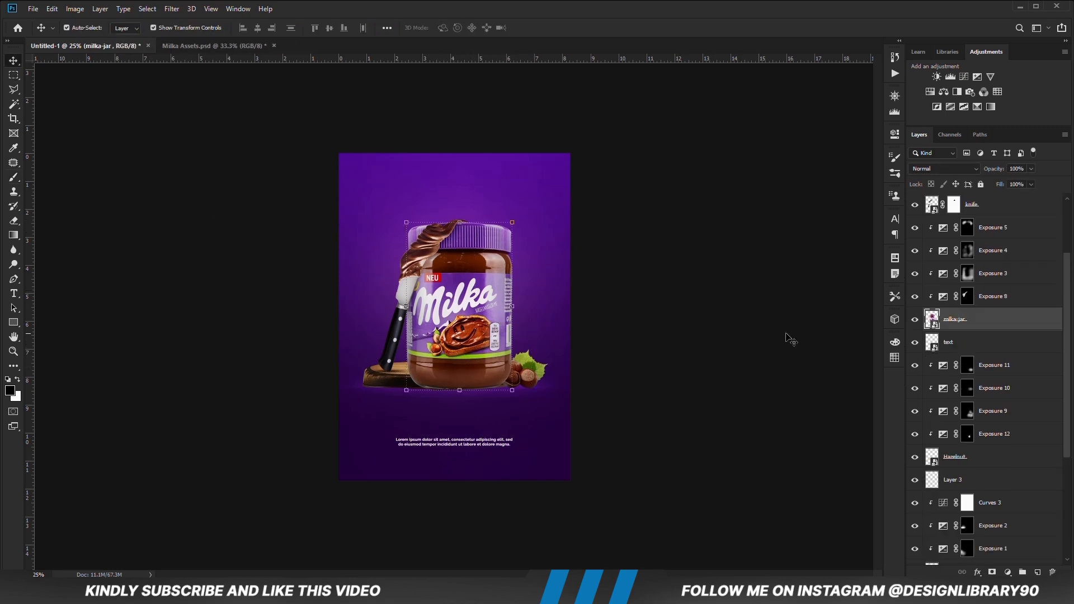
click(967, 296)
click(915, 297)
click(915, 296)
click(1007, 572)
click(1001, 432)
drag(772, 196, 758, 196)
click(869, 128)
key(ctrl+i)
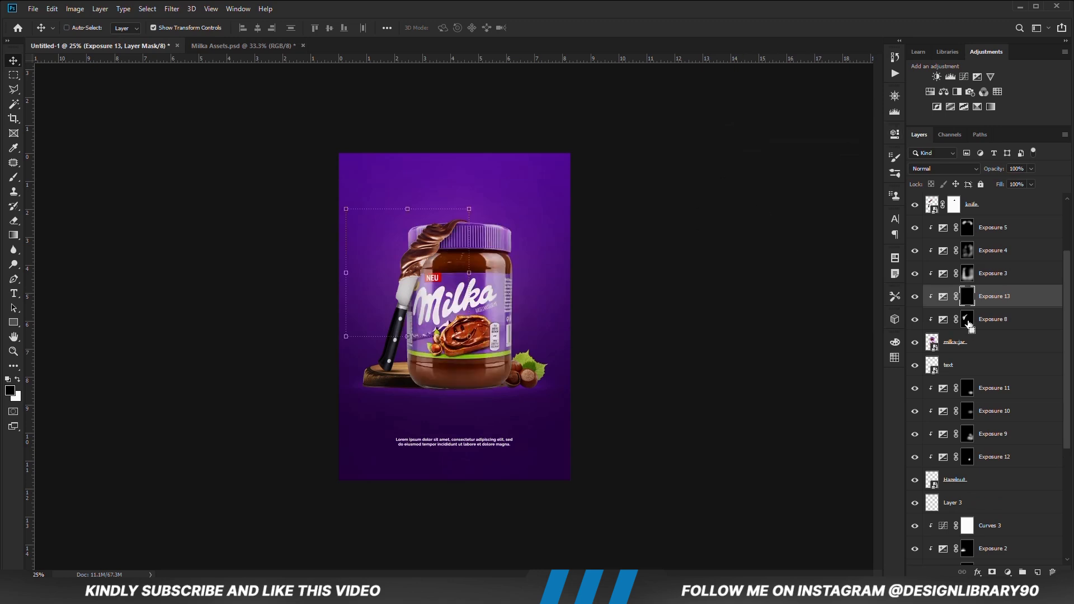
Paint the knife's shadow onto the jar in the Exposure 13 mask with a white 150 px soft brush at 73% opacity.
key(b)
right_click(421, 296)
drag(523, 322, 536, 327)
click(539, 3)
click(259, 28)
drag(257, 43, 281, 42)
click(17, 379)
scroll(420, 278, up, 5)
key(bracketleft)
key(bracketleft)
key(bracketleft)
key(bracketleft)
key(bracketleft)
mouse_move(391, 270)
mouse_down()
mouse_move(408, 225)
mouse_move(449, 183)
mouse_up()
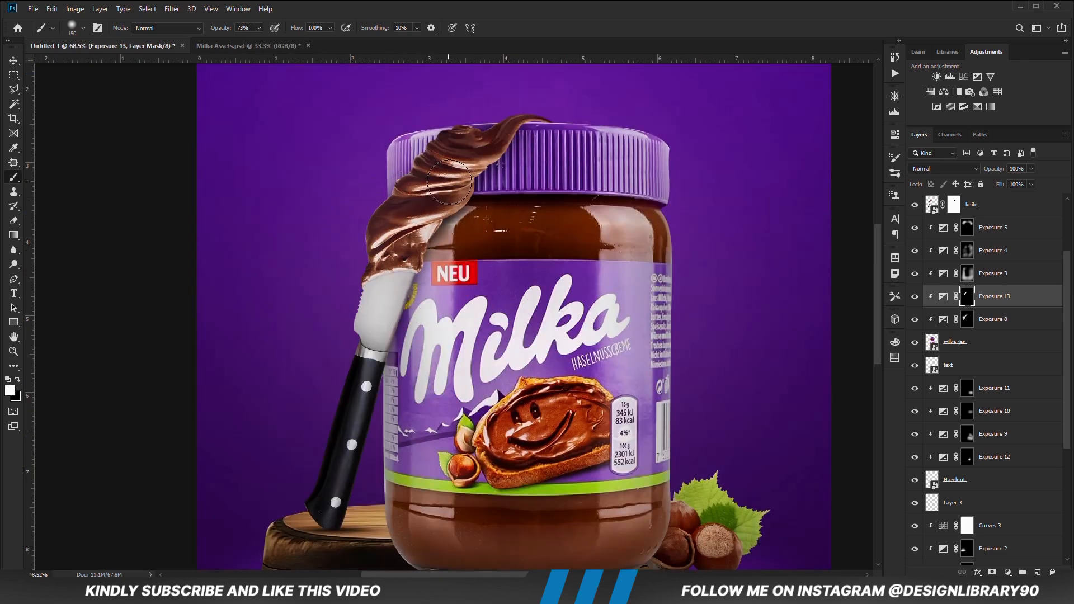
Extend the knife's shadow down along the blade and handle in the Exposure 13 mask with a smaller soft white brush.
key(bracketleft)
key(bracketleft)
key(bracketleft)
drag(395, 283, 367, 423)
Trim the Exposure 13 shadow beside the chocolate-covered blade and lid with a 300 px soft black brush.
key(bracketright)
key(bracketright)
key(bracketright)
key(bracketright)
key(bracketright)
key(bracketright)
key(bracketright)
key(x)
mouse_move(477, 253)
mouse_down()
mouse_move(491, 203)
mouse_move(455, 96)
mouse_up()
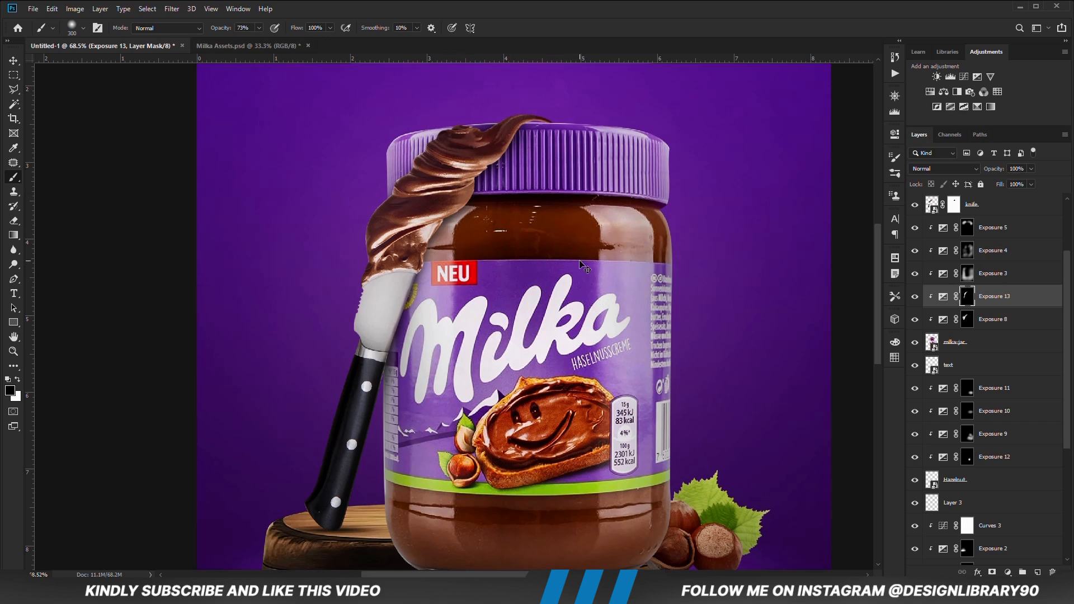
Compare the whole poster with and without Exposure 13 and set that layer's opacity to 79%.
key(ctrl+minus)
key(ctrl+minus)
key(ctrl+minus)
key(ctrl+minus)
click(916, 296)
click(916, 297)
drag(1031, 170, 1023, 186)
Compare the jar with and without the Exposure 8 and Exposure 13 knife shadows, and leave no layer selected.
click(915, 320)
click(915, 295)
click(914, 296)
click(916, 321)
click(916, 321)
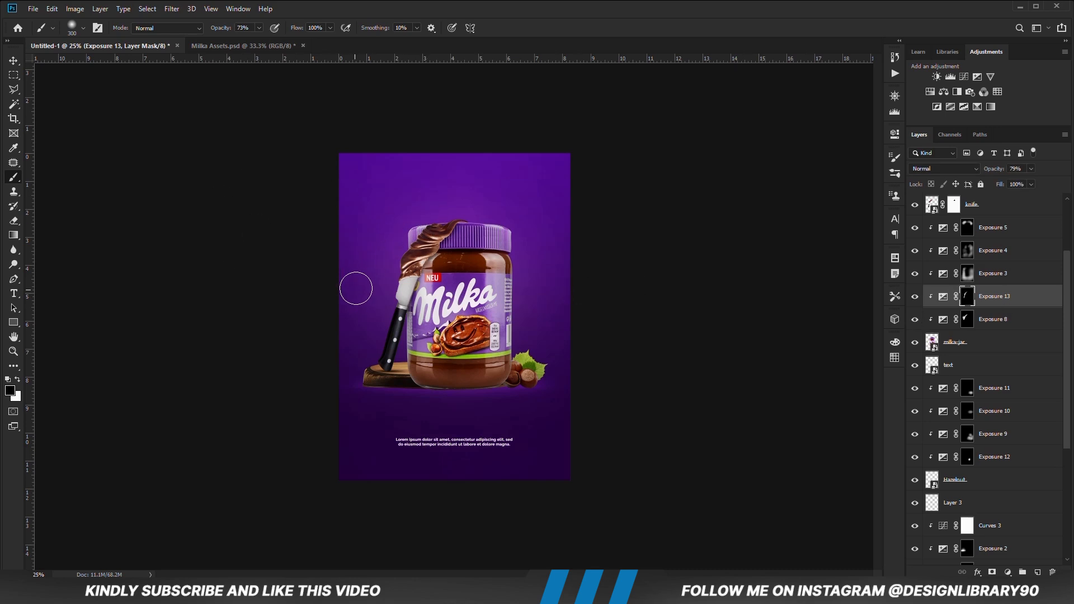
key(v)
click(200, 344)
click(964, 321)
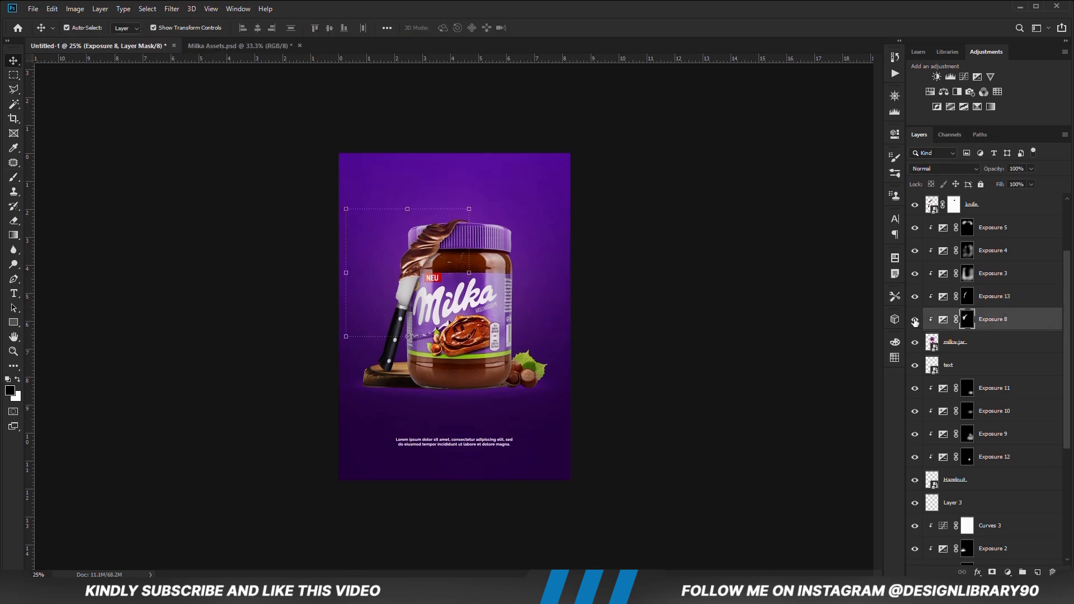
key(b)
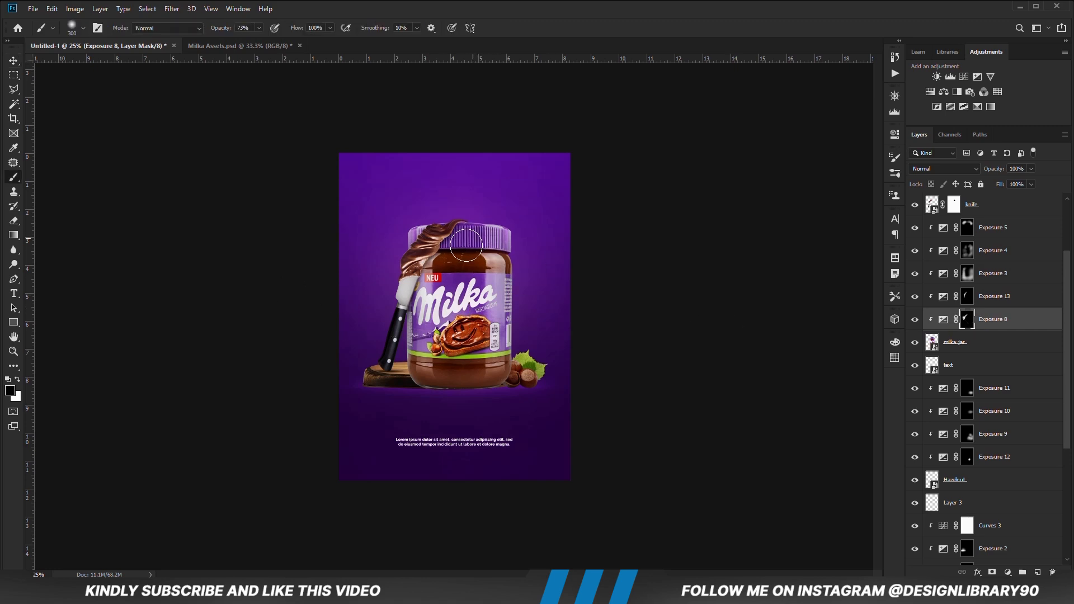
key(v)
click(191, 211)
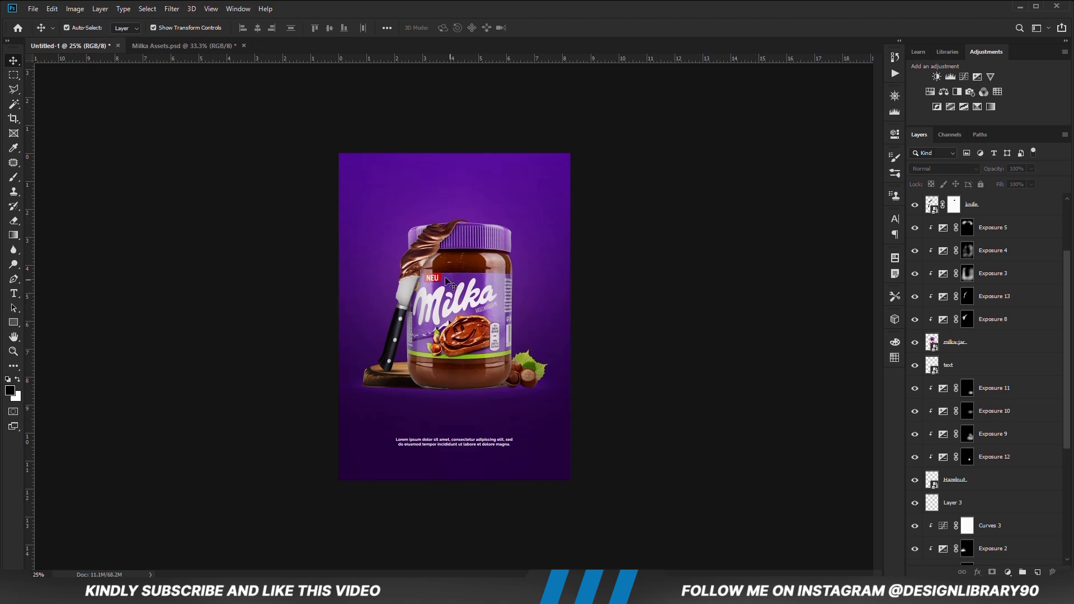
Add an Exposure adjustment at the top of the layer stack, set its exposure to +1.17, and invert its mask.
click(1008, 572)
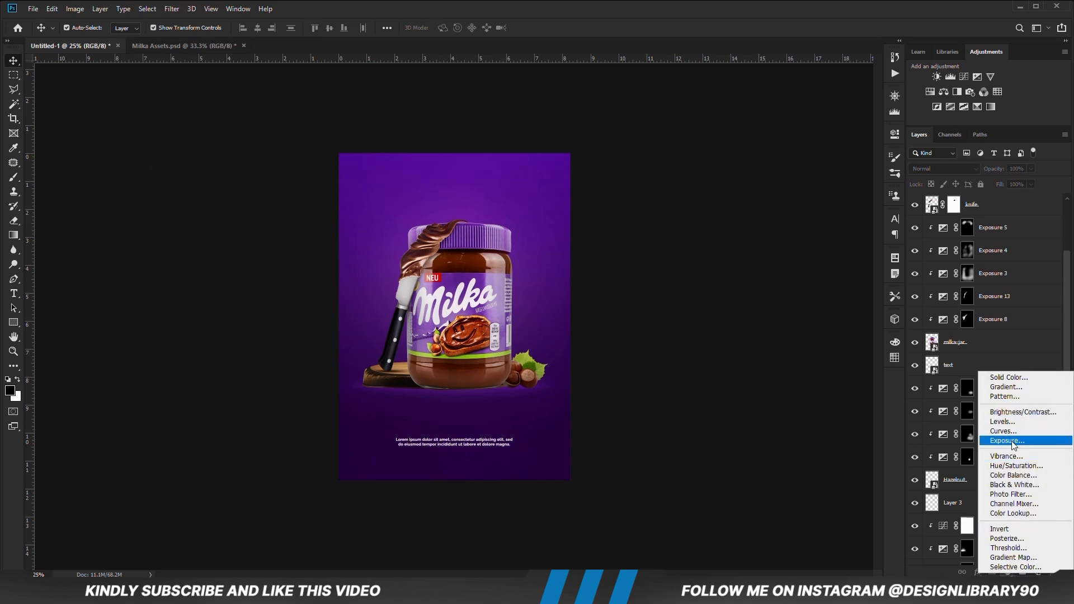
click(1012, 443)
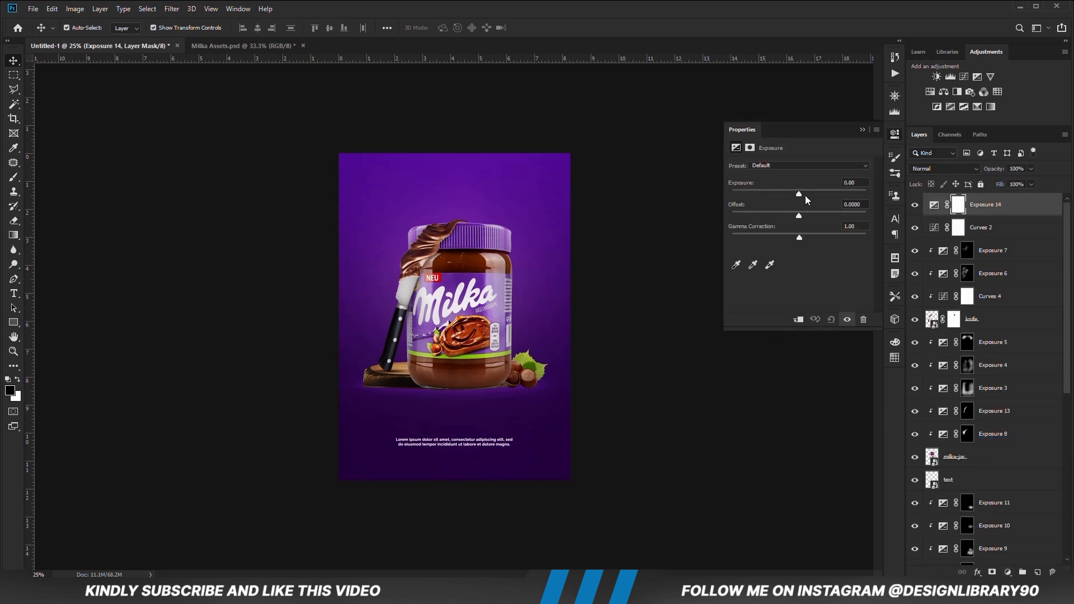
drag(804, 196, 809, 196)
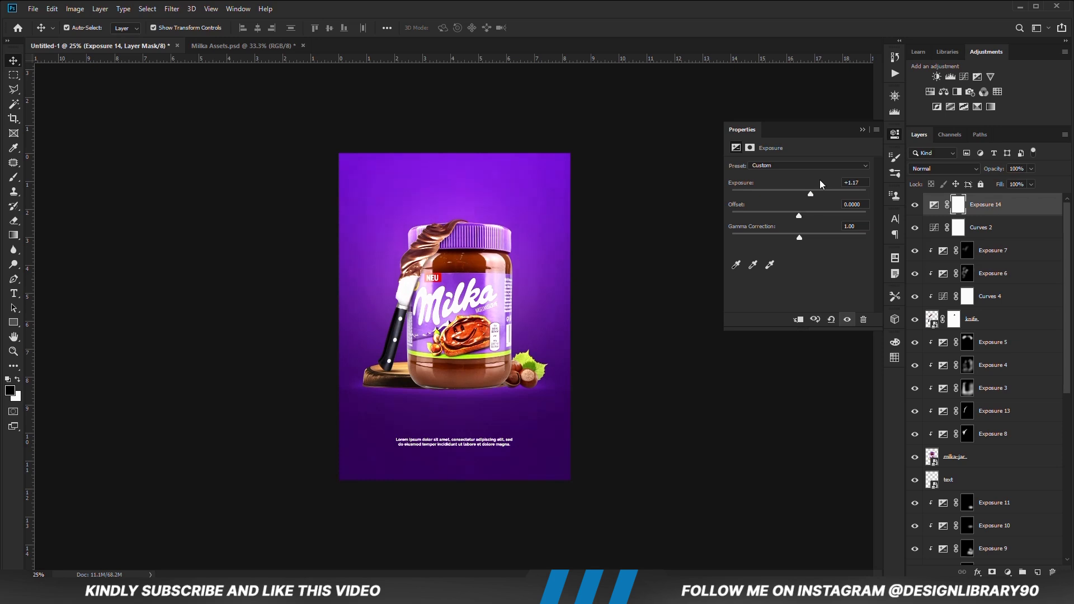
click(862, 130)
key(ctrl+i)
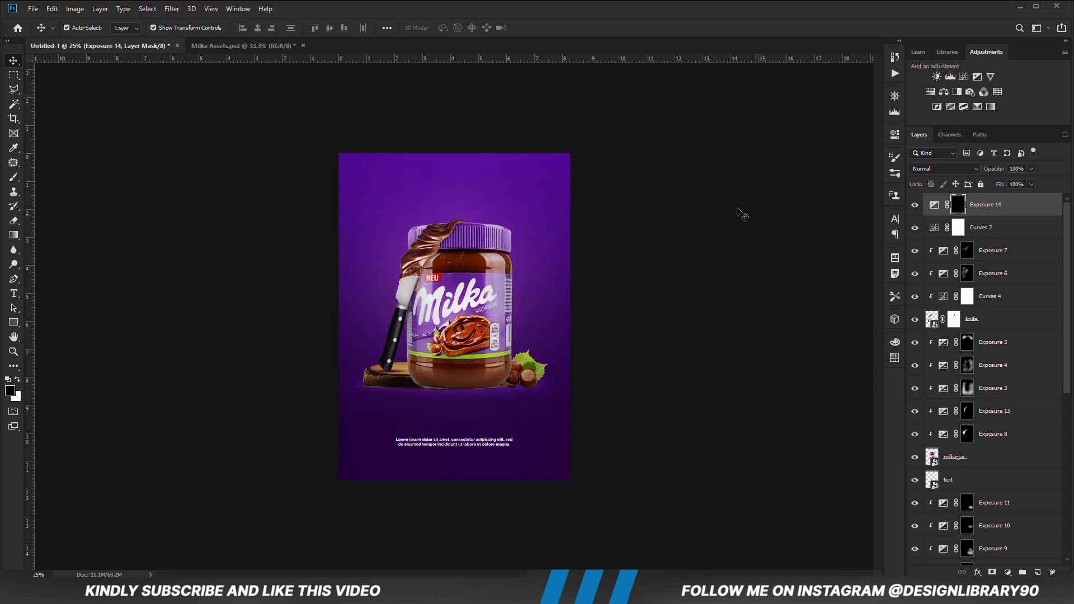
Paint a glow around the jar and upper background in the Exposure 14 mask with a soft white brush at 36% opacity, enlarged up to 1500 px.
drag(17, 182, 42, 178)
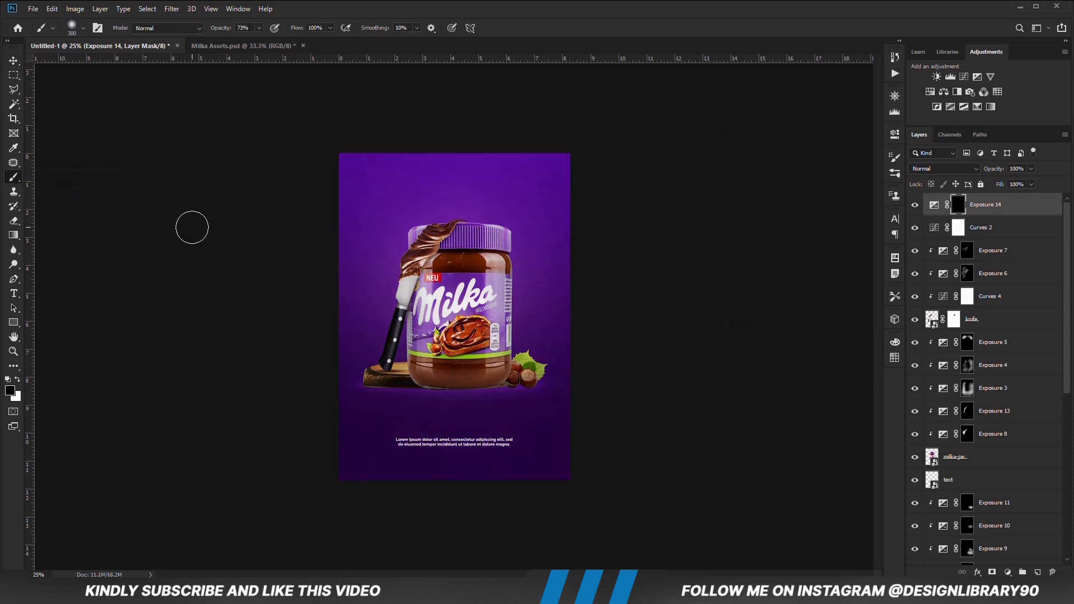
click(317, 2)
key(])
key(])
key(])
key(])
key(])
key(])
key(])
key(])
key(])
key(])
key(])
key(])
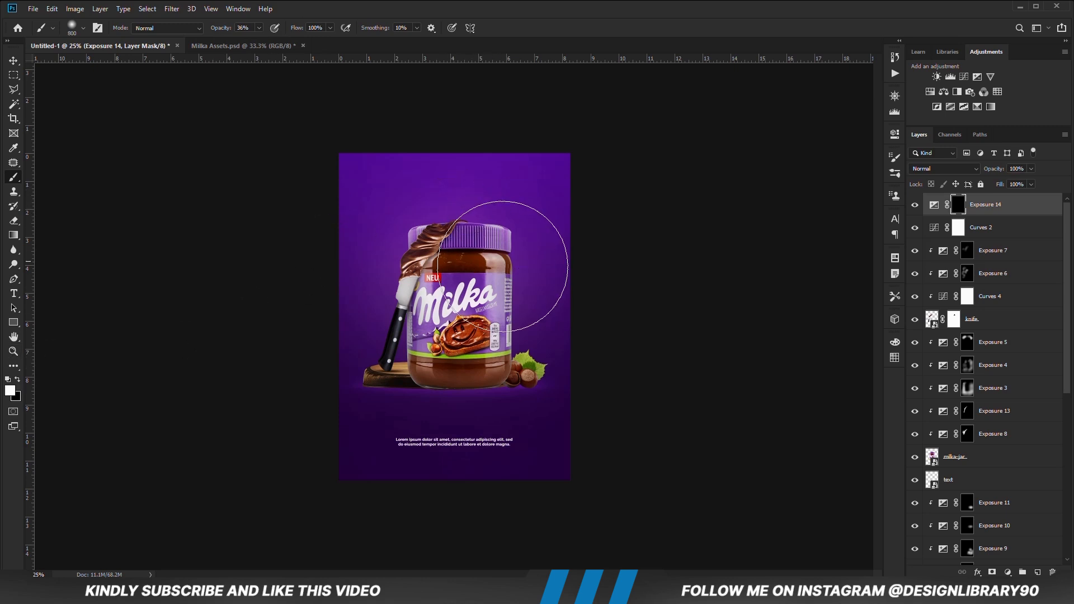
click(447, 219)
drag(454, 311, 485, 278)
drag(481, 193, 476, 149)
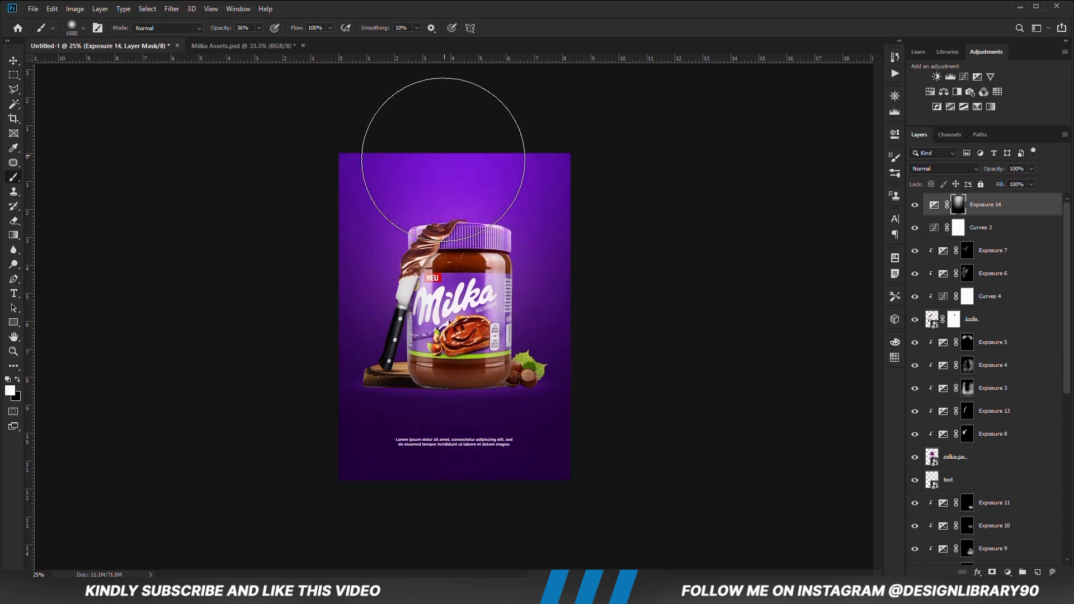
Compare the poster with and without the Exposure 14 glow.
click(14, 61)
click(856, 254)
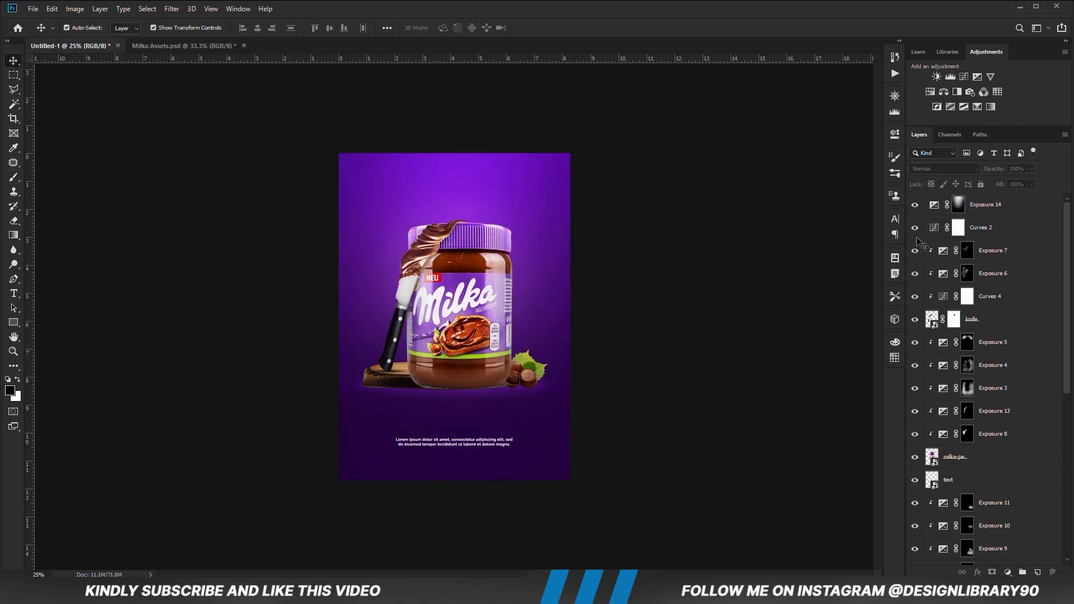
click(915, 205)
click(915, 205)
Add a Curves adjustment above Exposure 14 that darkens the poster, and reduce its layer opacity to 23%.
click(1008, 572)
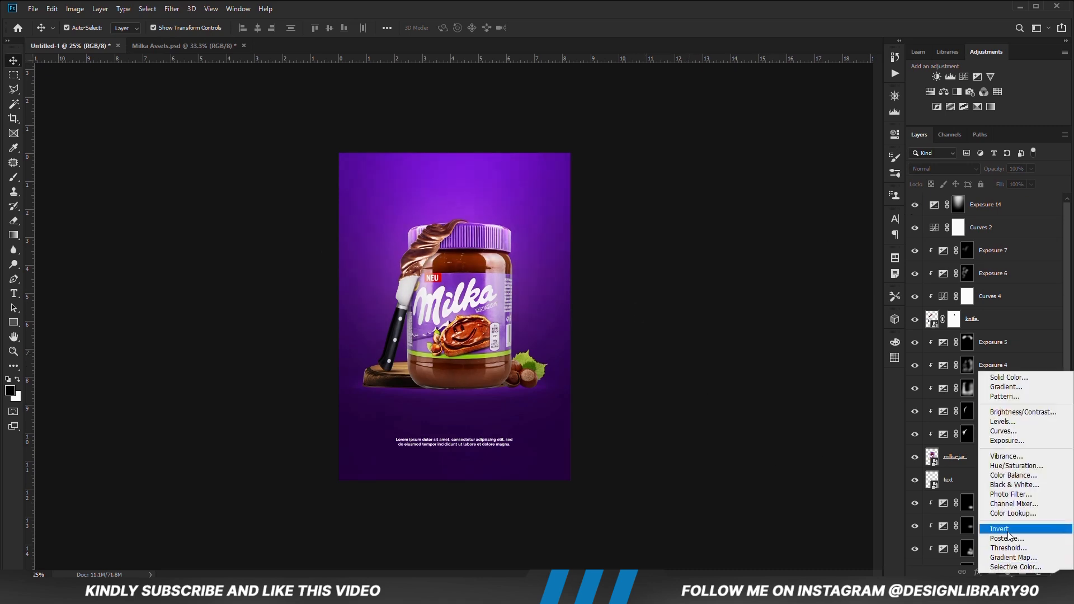
click(1006, 436)
drag(776, 282, 775, 285)
click(861, 129)
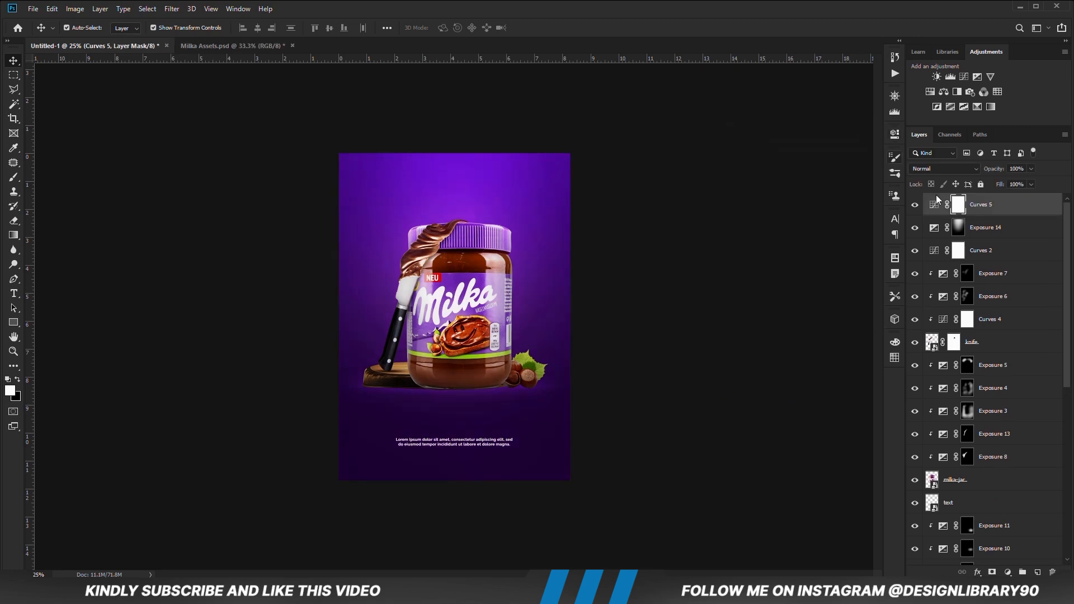
click(1030, 169)
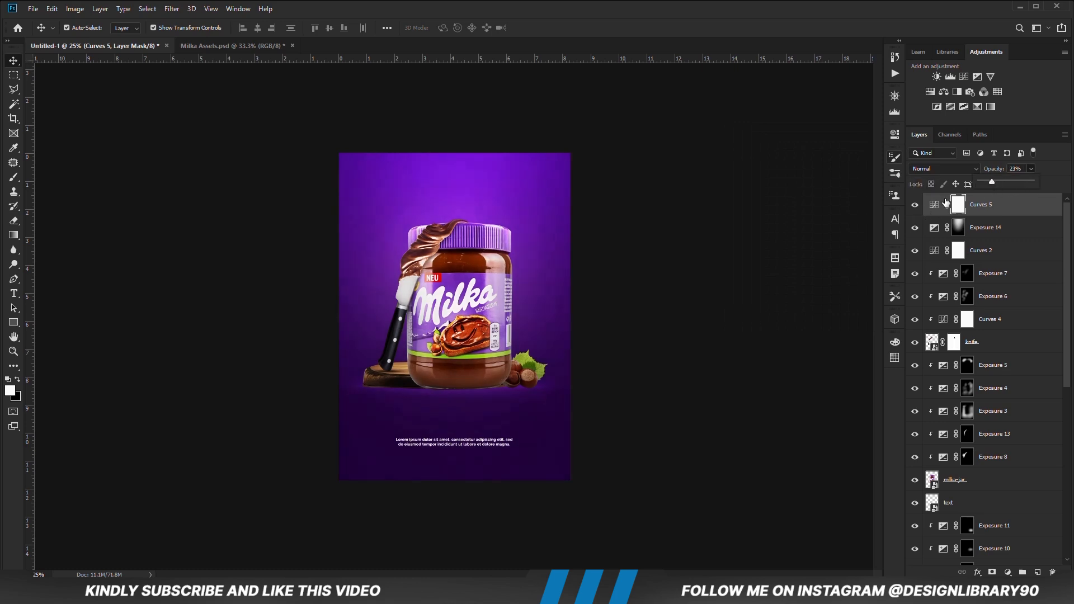
click(637, 436)
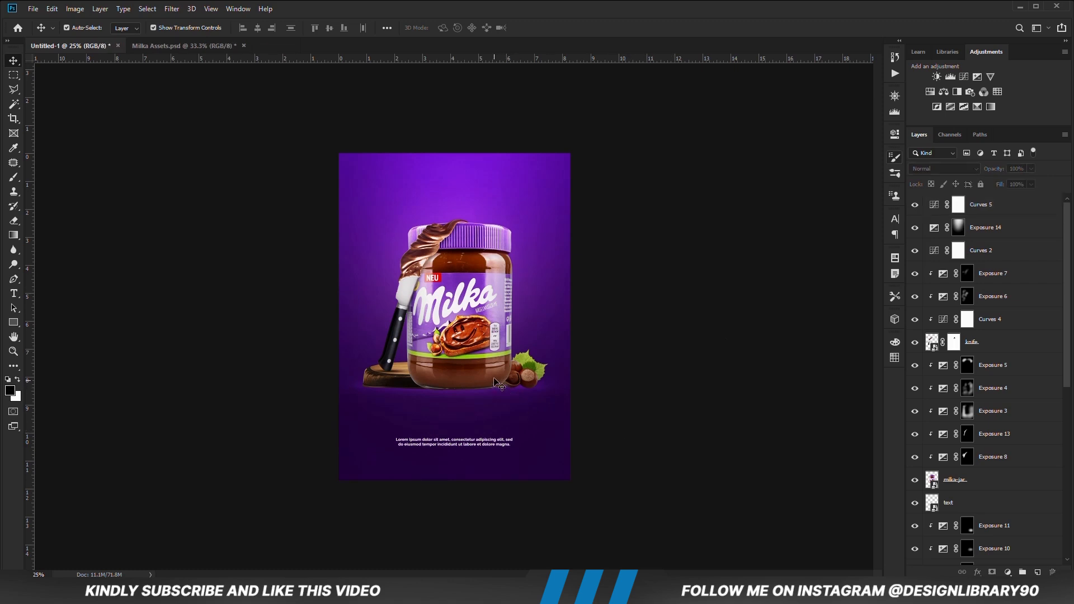
Add a new empty layer between the podium and 12333 layers.
scroll(1000, 432, down, 5)
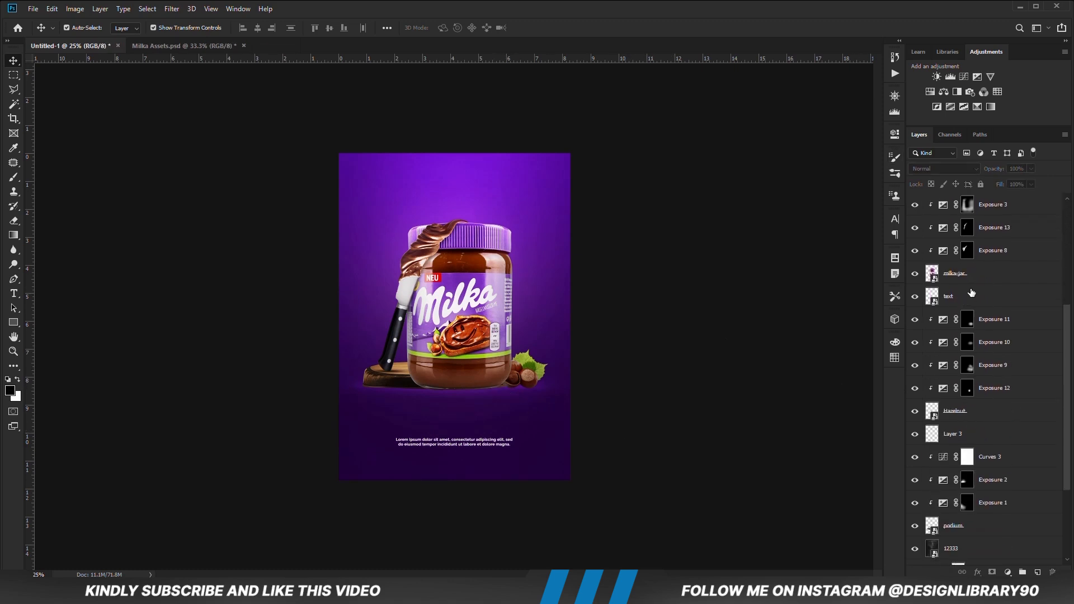
scroll(983, 309, down, 2)
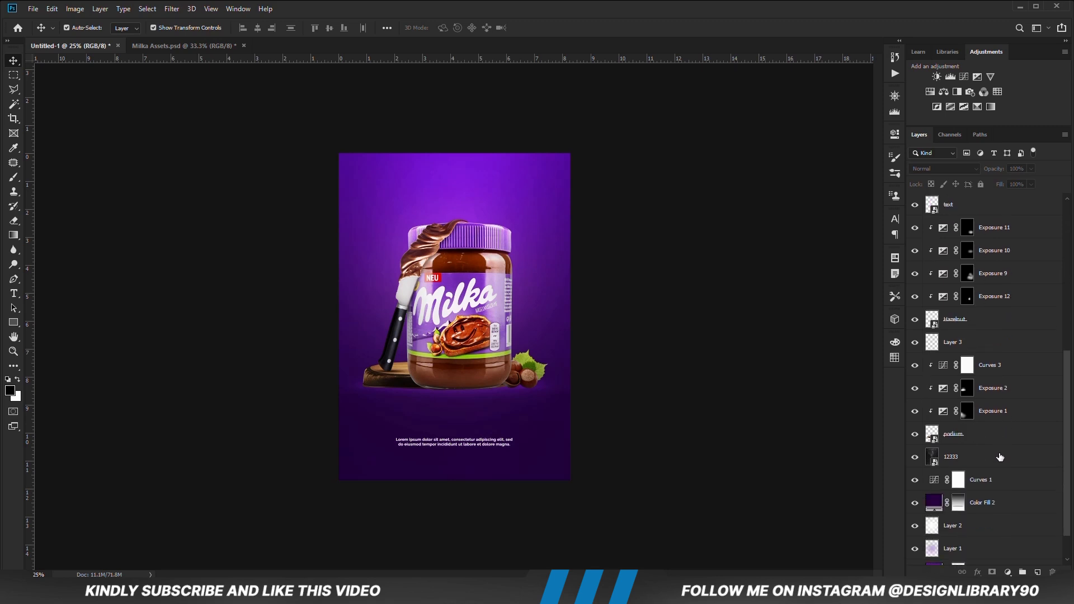
click(997, 458)
click(1038, 572)
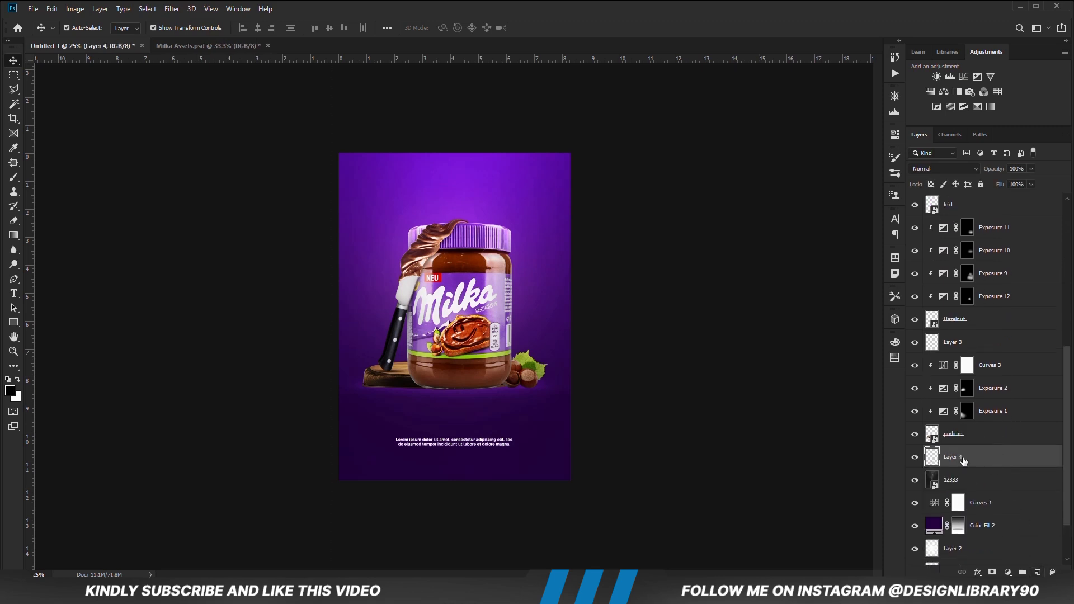
Flatten the 1500 px soft black brush into a thin horizontal ellipse and set its opacity to 100%.
click(14, 177)
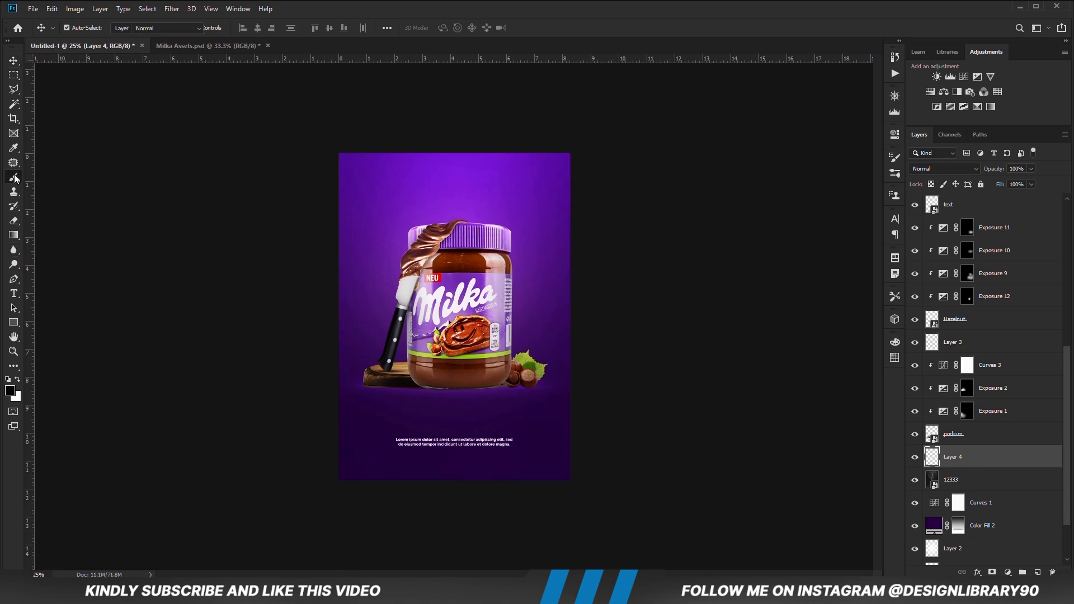
right_click(414, 390)
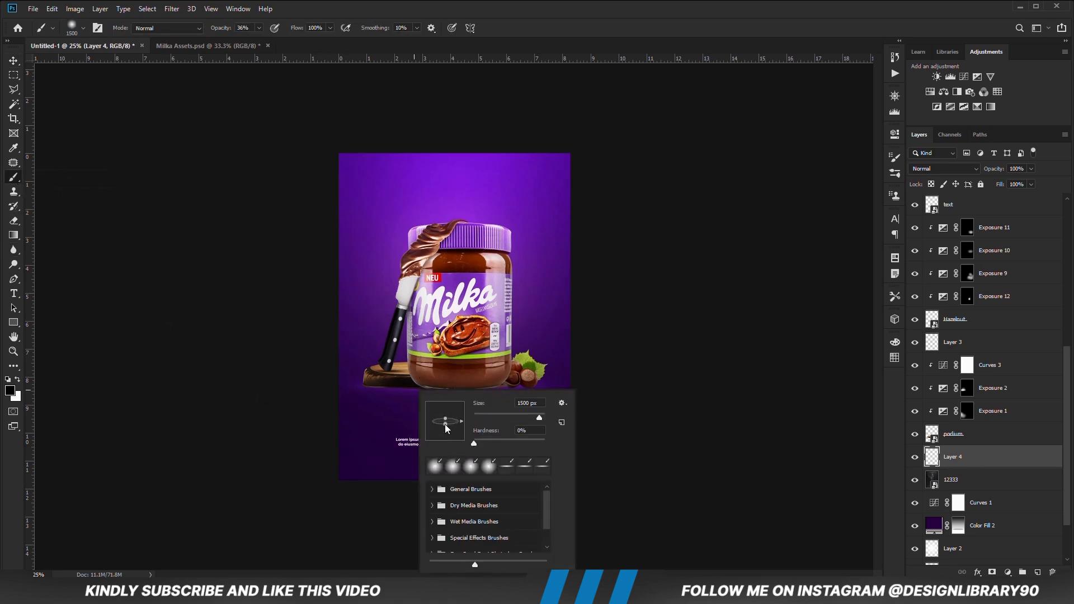
drag(446, 434, 445, 422)
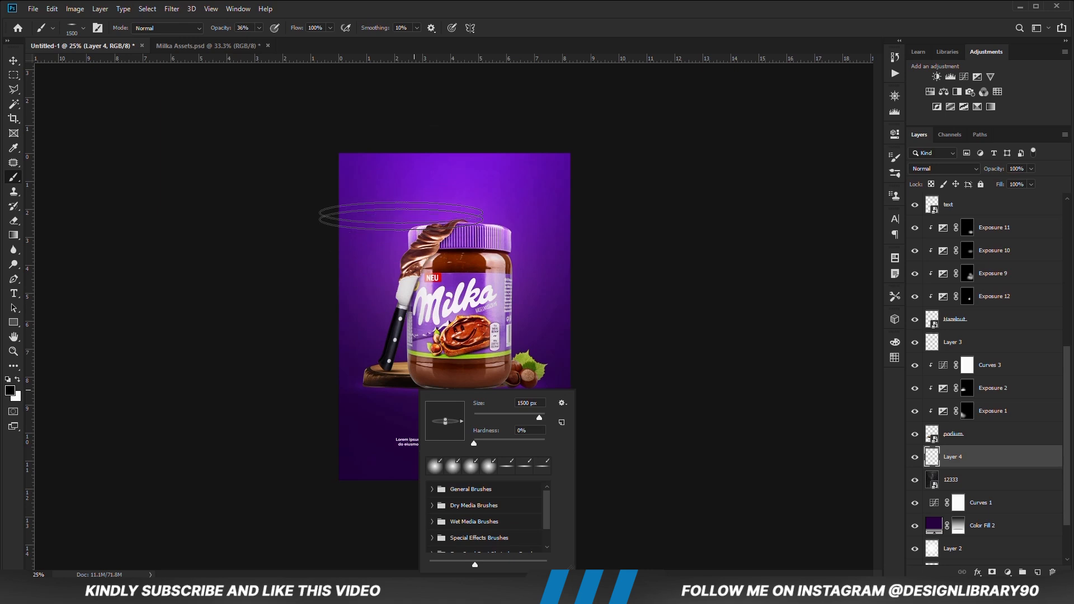
click(259, 28)
drag(264, 39, 341, 4)
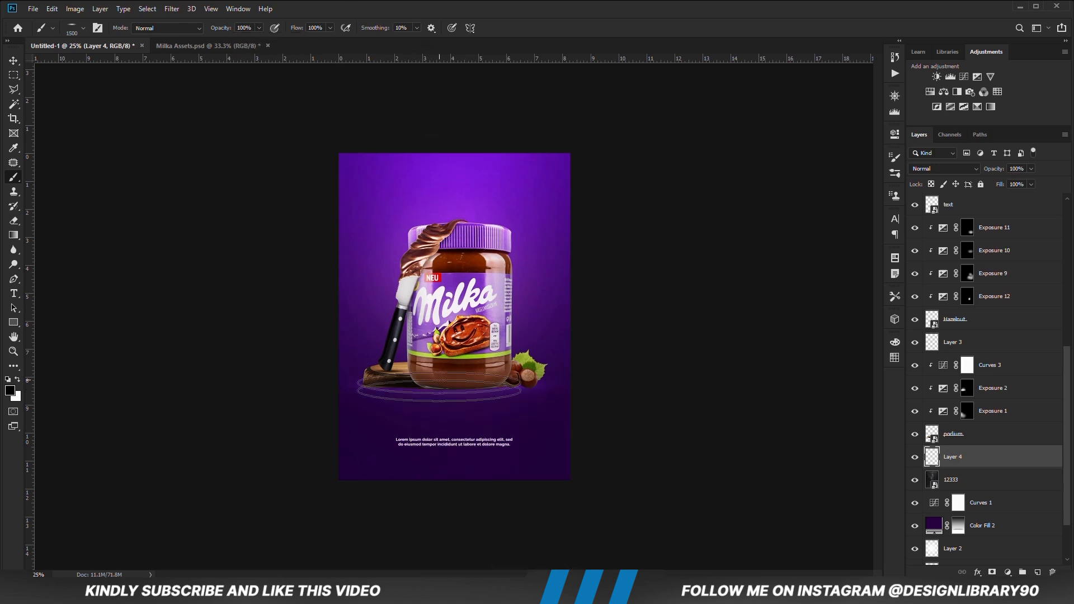
right_click(440, 398)
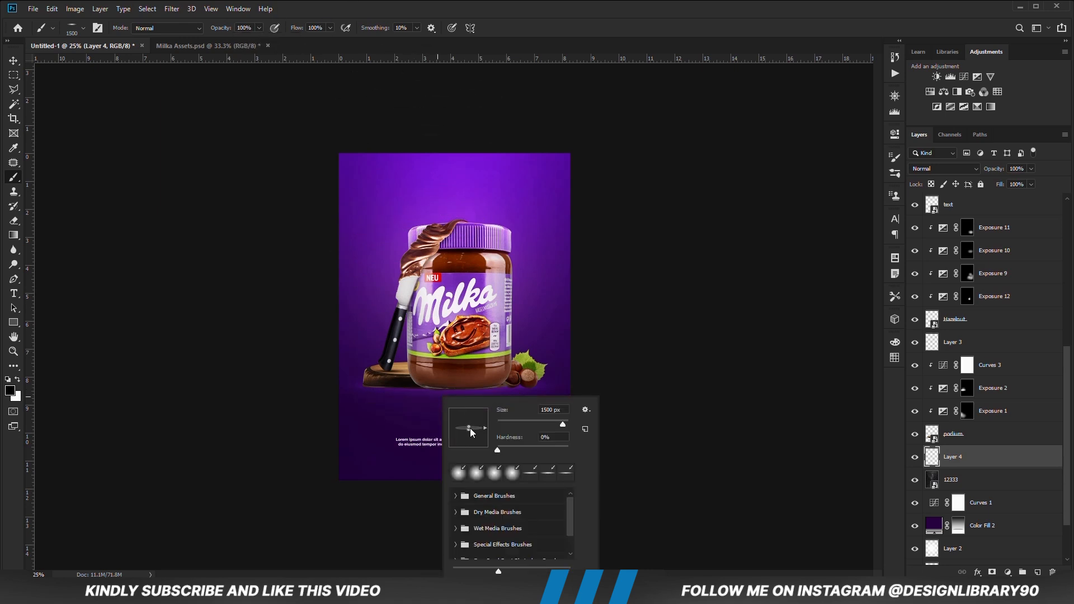